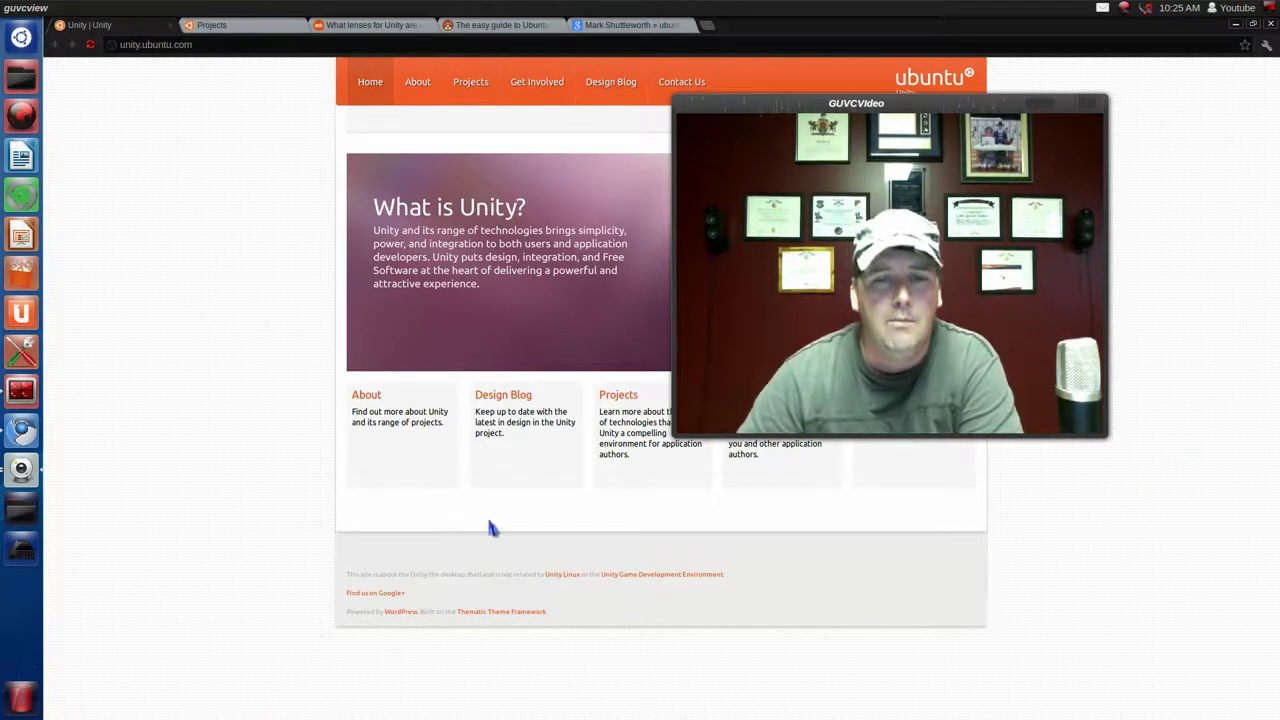
- Bring the browser forward and open the Unity project's details from the Projects page of the Ubuntu Unity website
{"action": "left_click", "coordinate": [181, 323]}
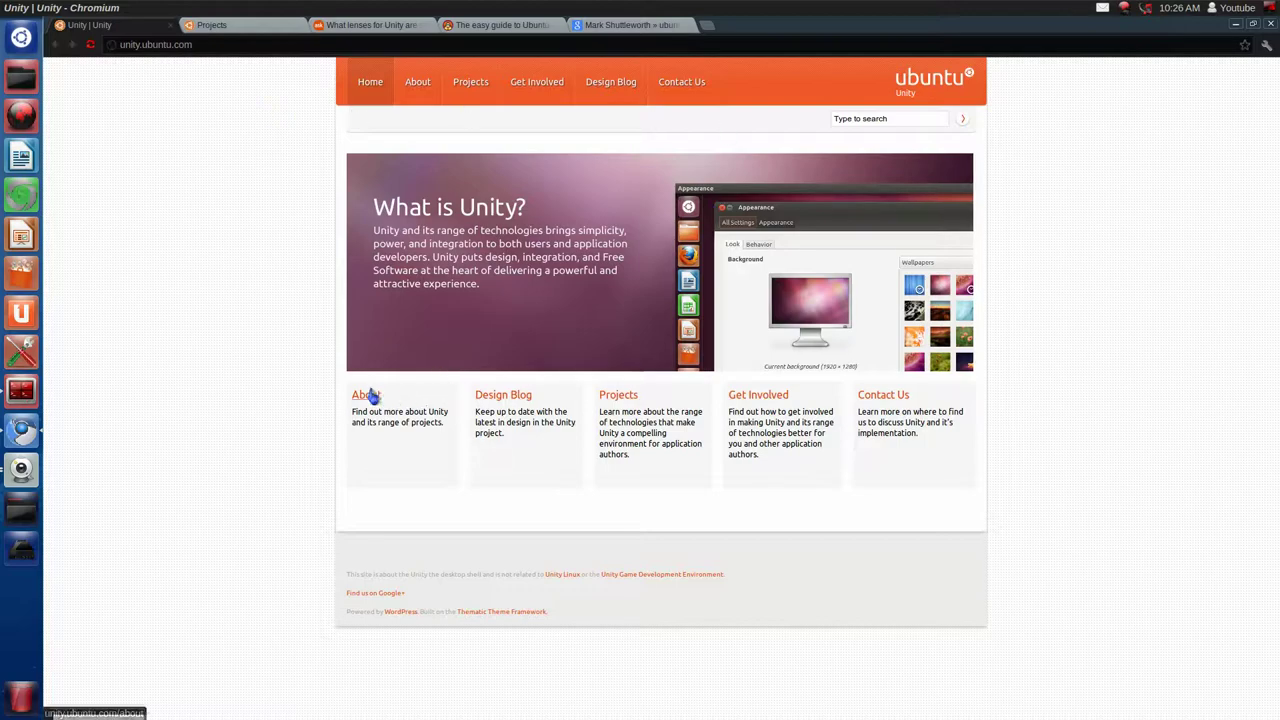
{"action": "left_click", "coordinate": [260, 27]}
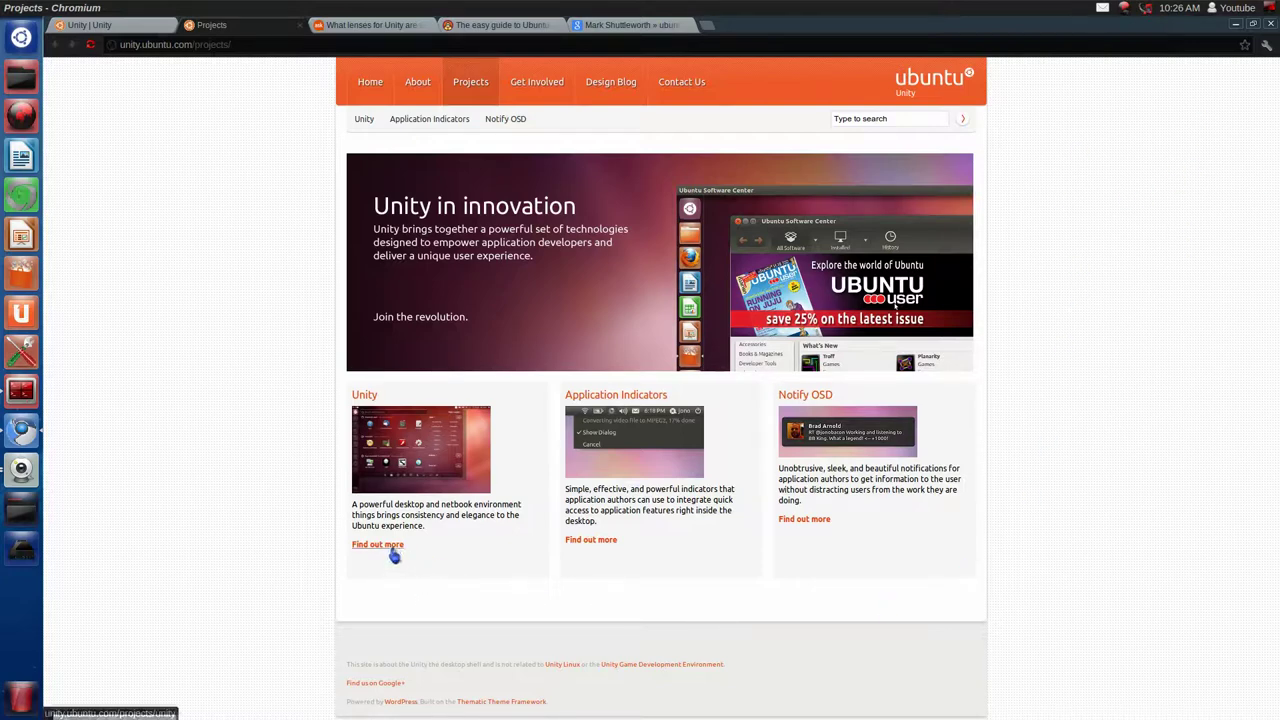
{"action": "left_click", "coordinate": [391, 549]}
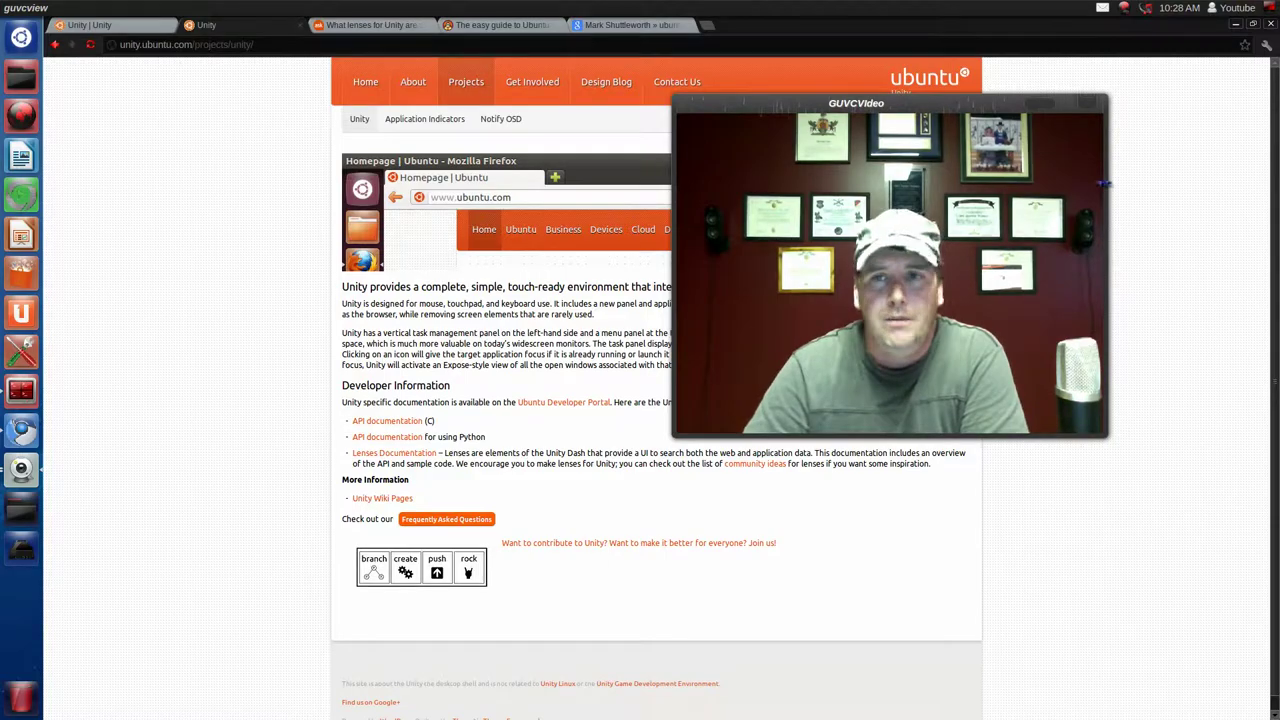
- Minimize the browser and move the webcam video window to the desktop's upper-right area
{"action": "left_click", "coordinate": [1236, 24]}
{"action": "left_click_drag", "start_coordinate": [856, 103], "coordinate": [1004, 48]}
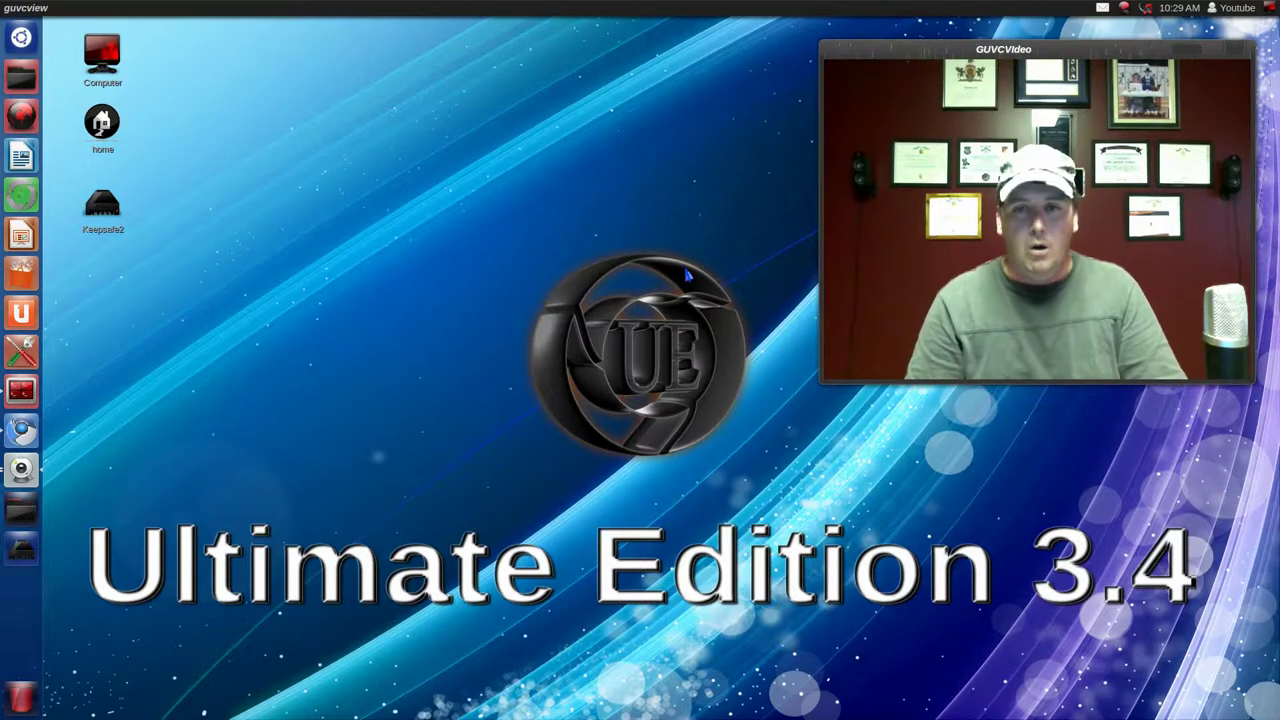
- Display the Unity keyboard shortcuts overlay and dismiss it
{"action": "key", "text": "super"}
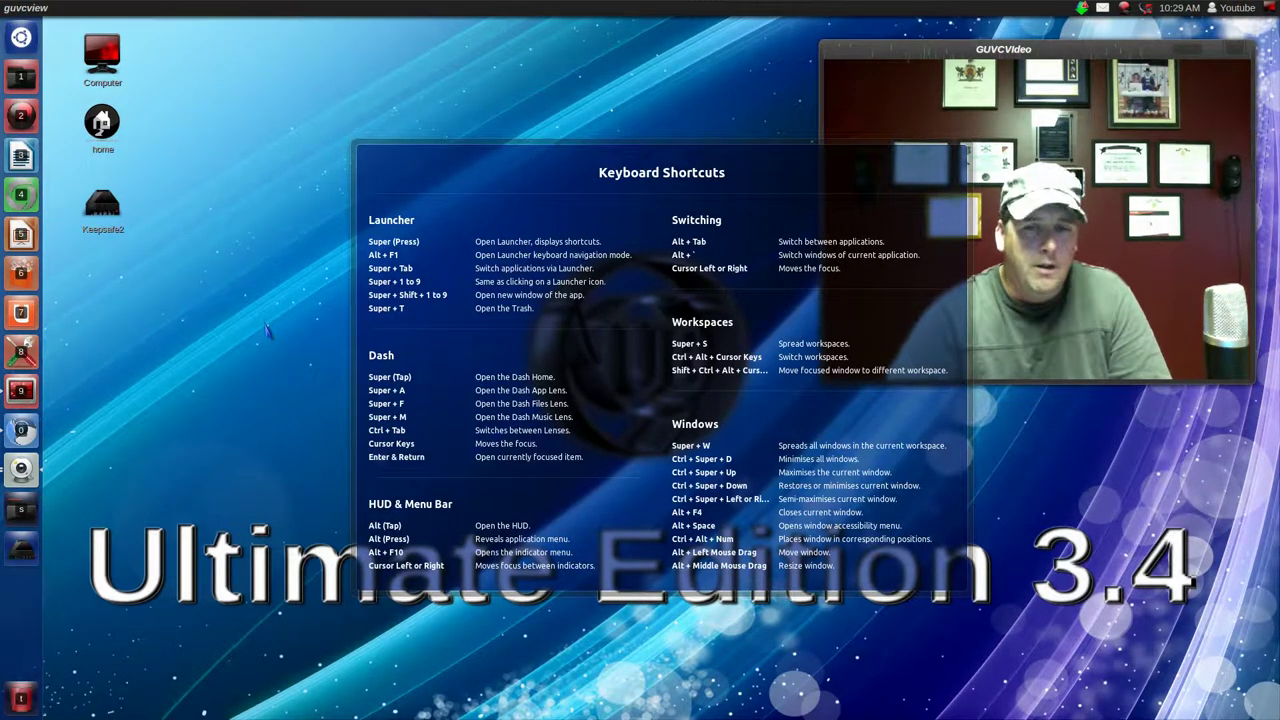
{"action": "key", "text": "super"}
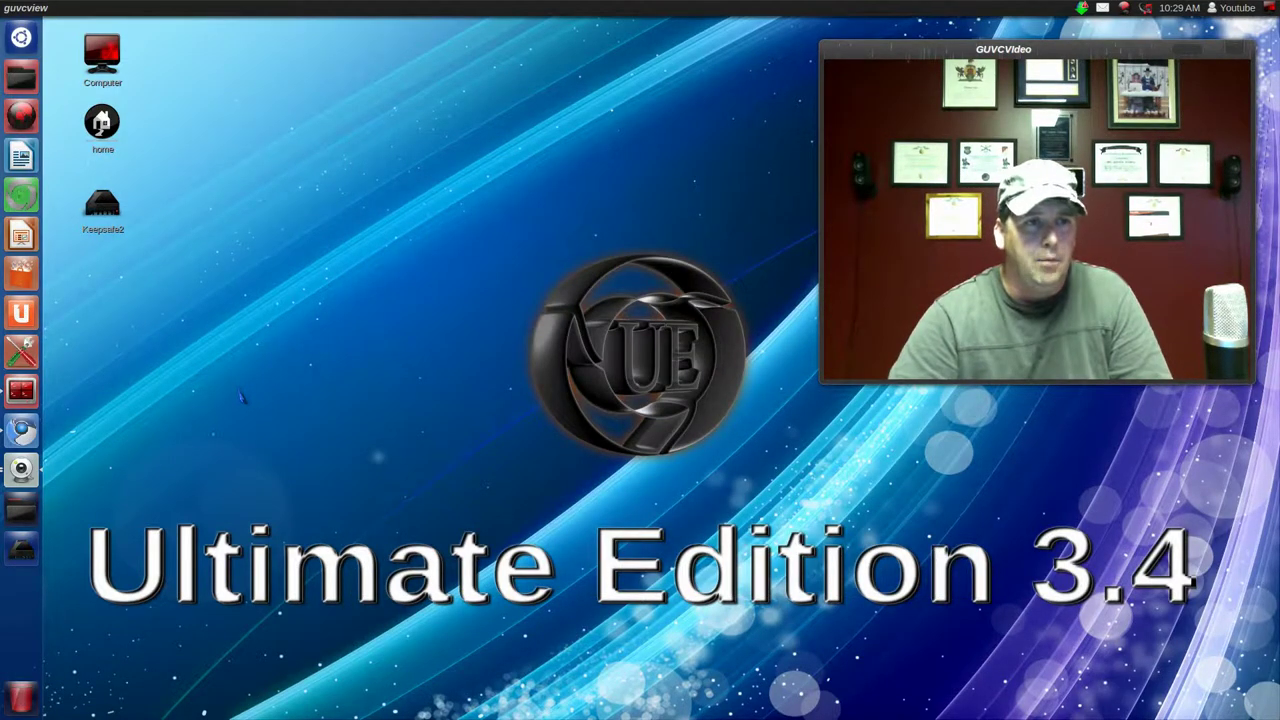
- Open and close the Home folder twice, the second time from its desktop icon, moving its window across the desktop
{"action": "key", "text": "super+e"}
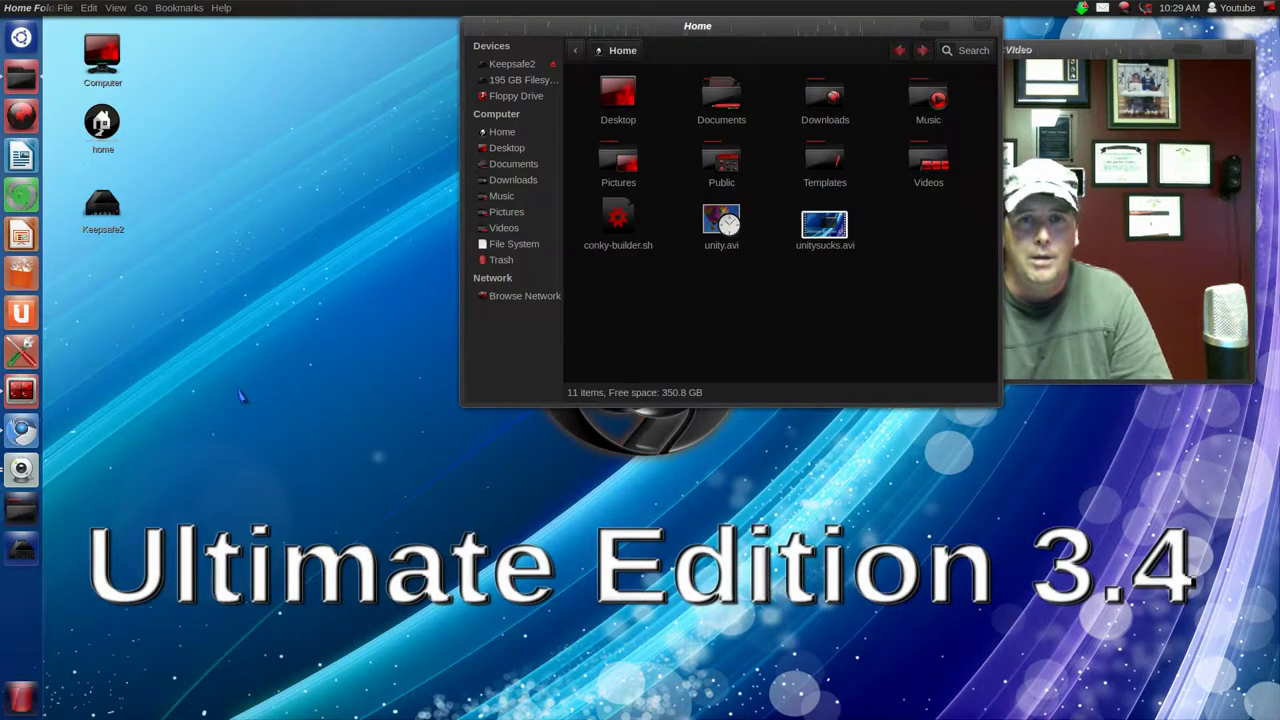
{"action": "left_click", "coordinate": [981, 28]}
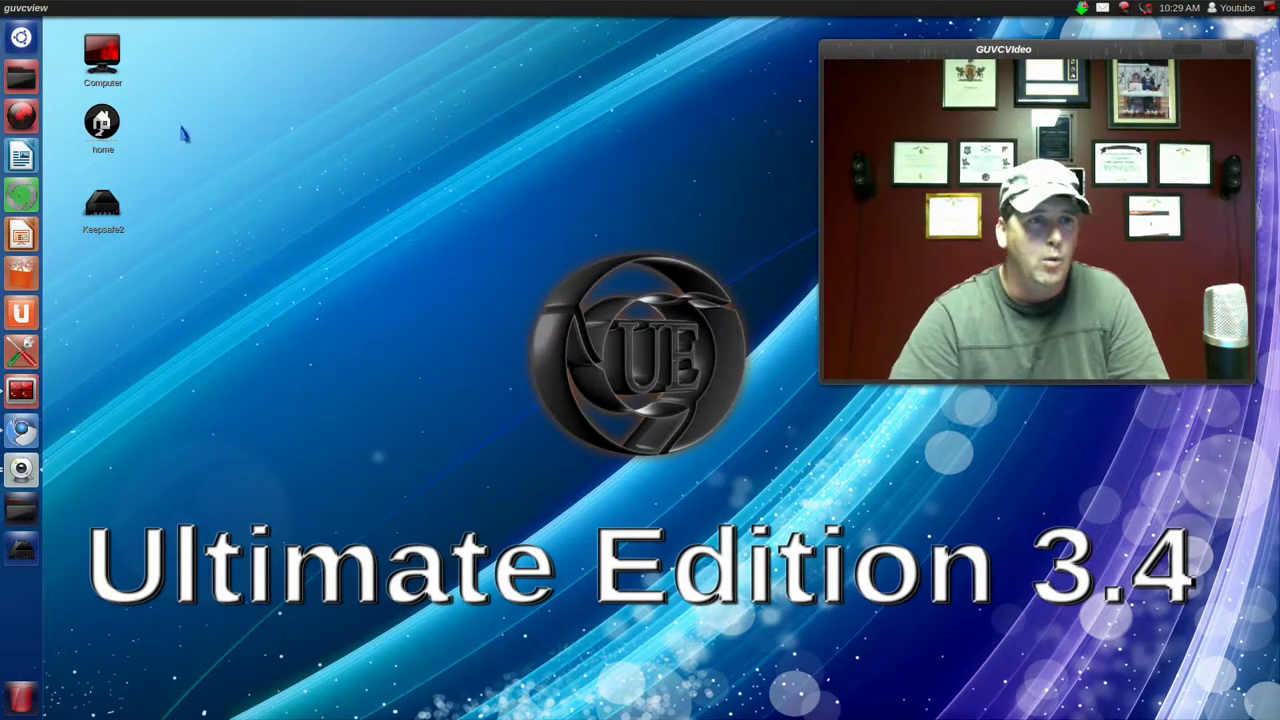
{"action": "double_click", "coordinate": [100, 122]}
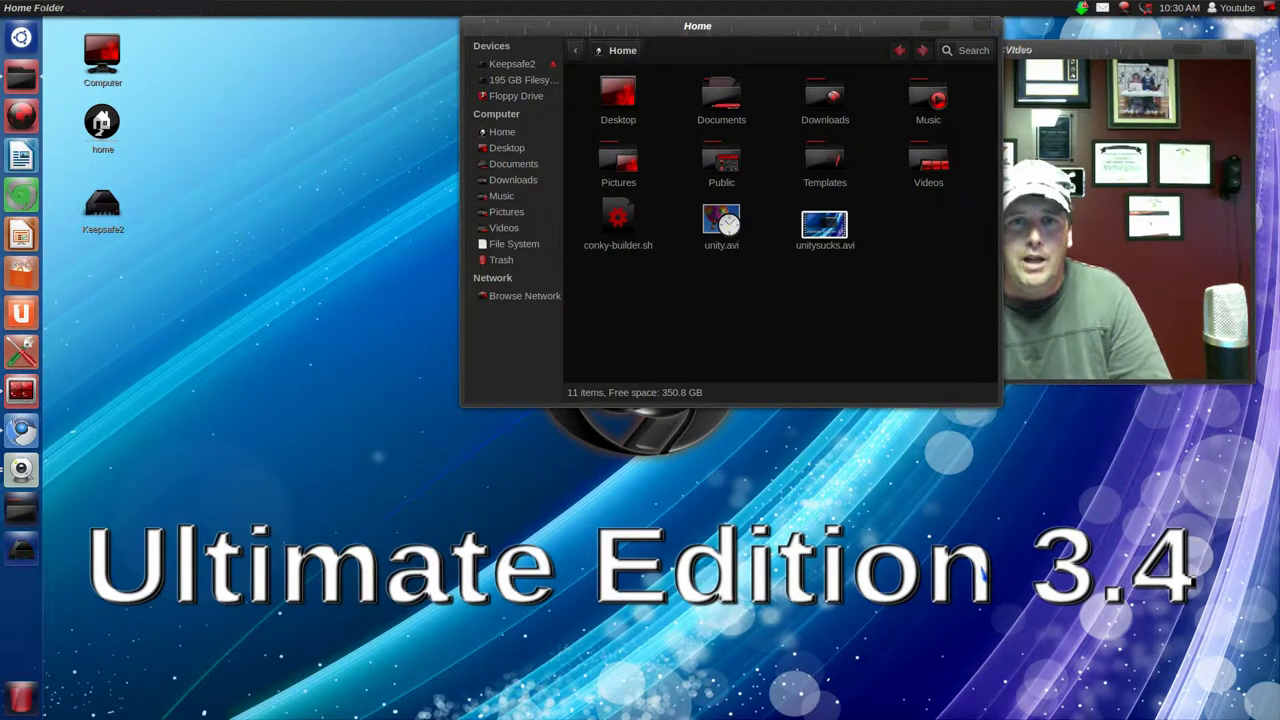
{"action": "key", "text": "super"}
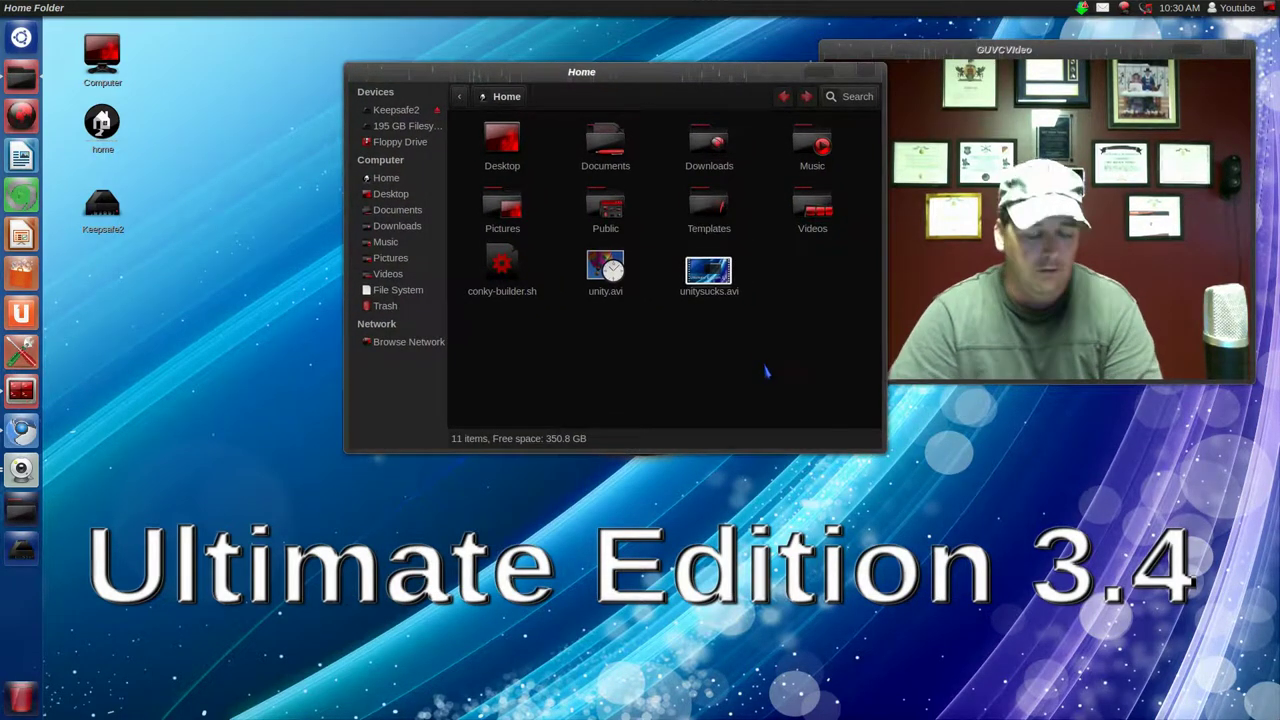
{"action": "key", "text": "super"}
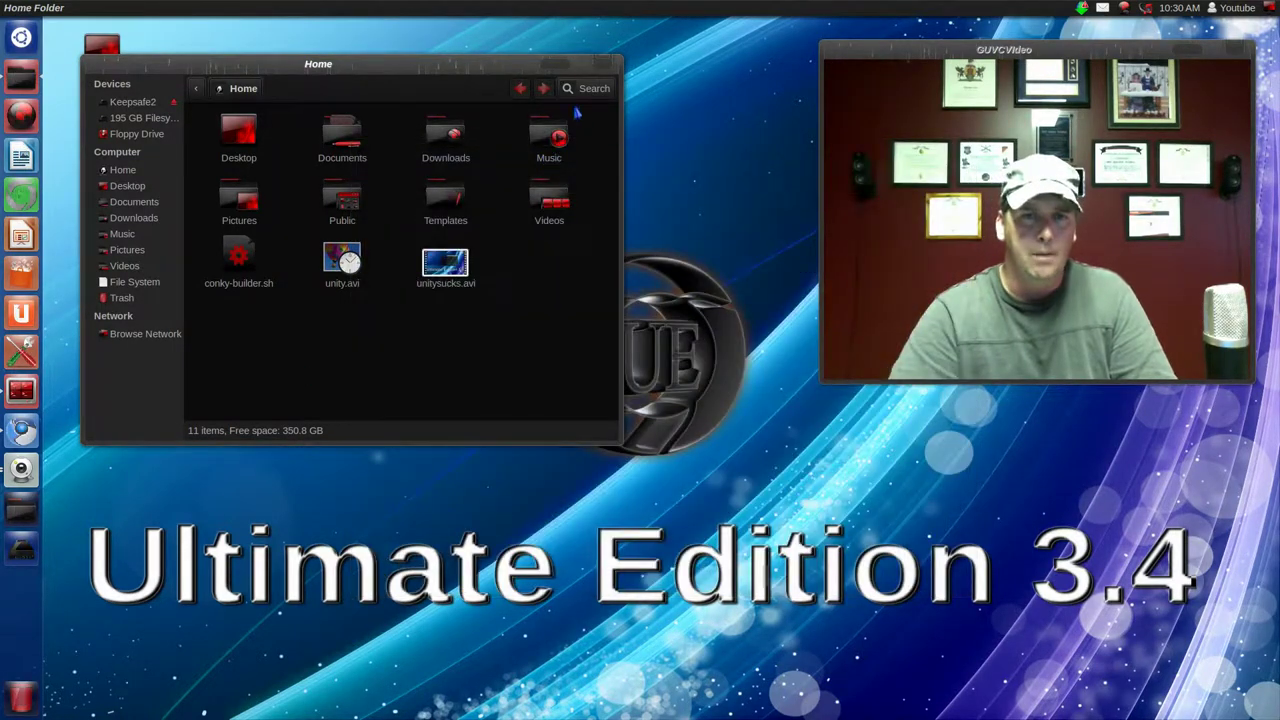
{"action": "key", "text": "alt+F4"}
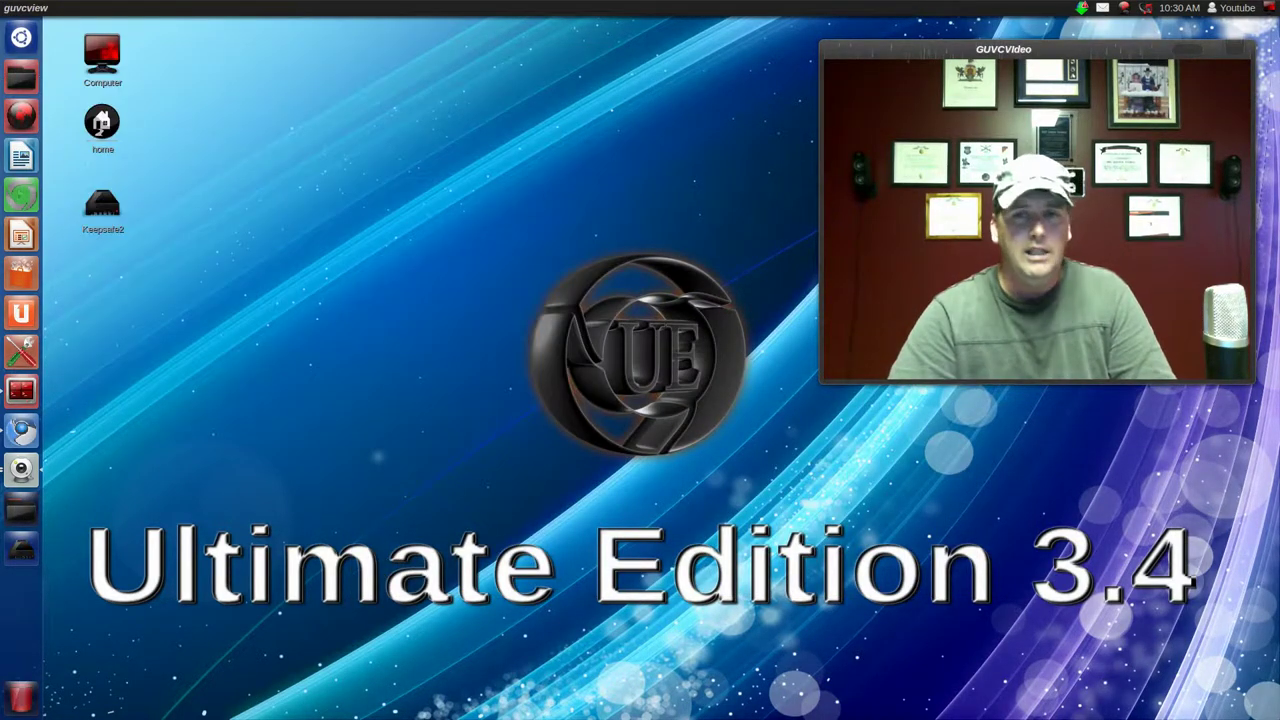
- Open the Dash, clear the old search text and show the applications lens
{"action": "key", "text": "super"}
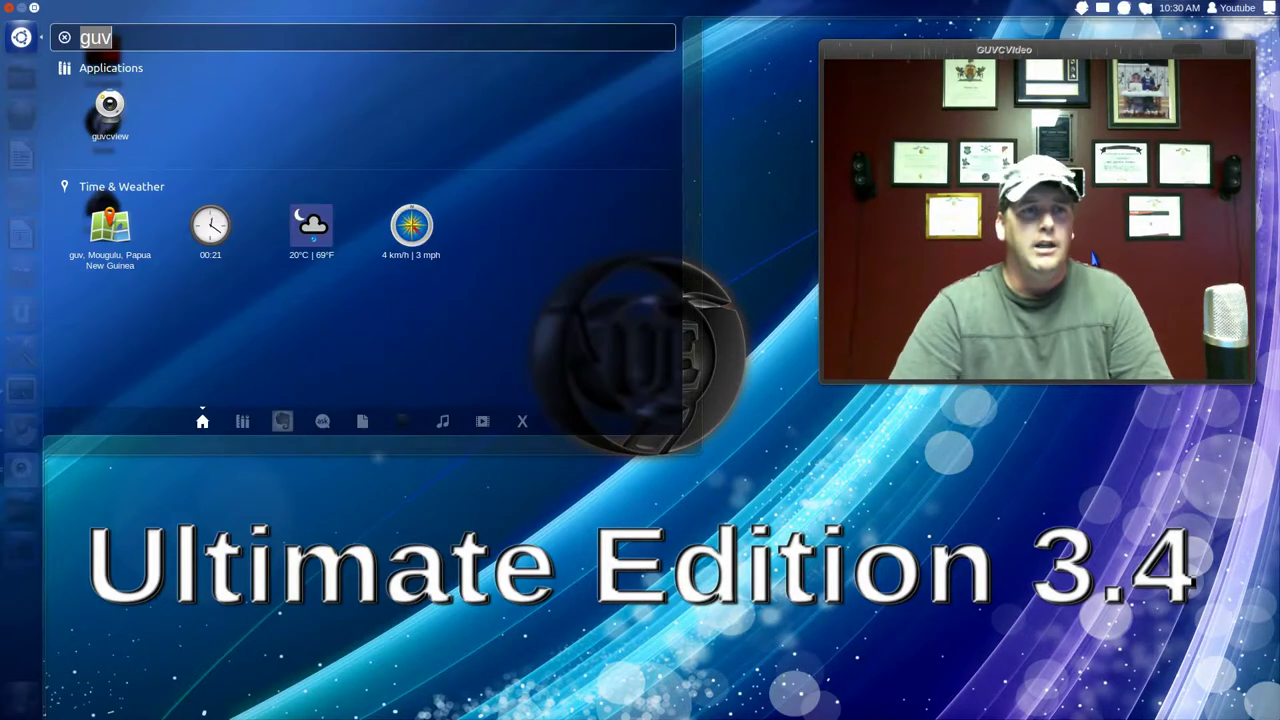
{"action": "key", "text": "BackSpace"}
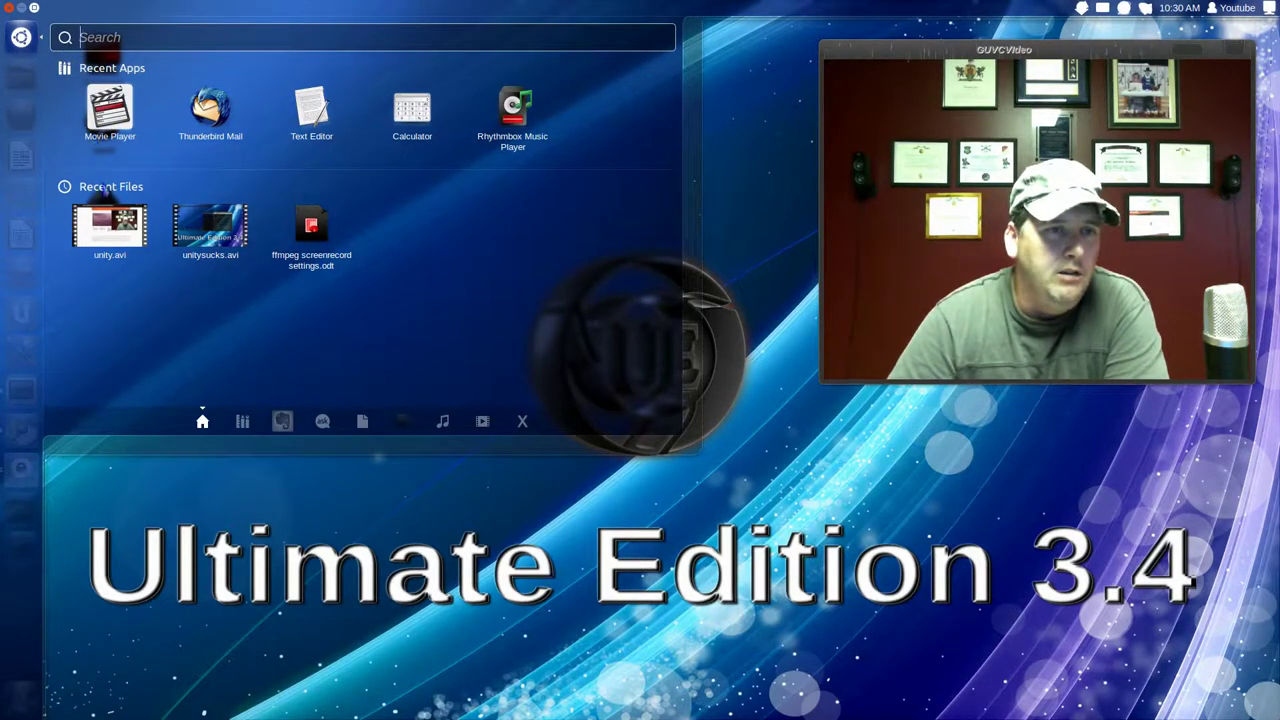
{"action": "left_click", "coordinate": [242, 424]}
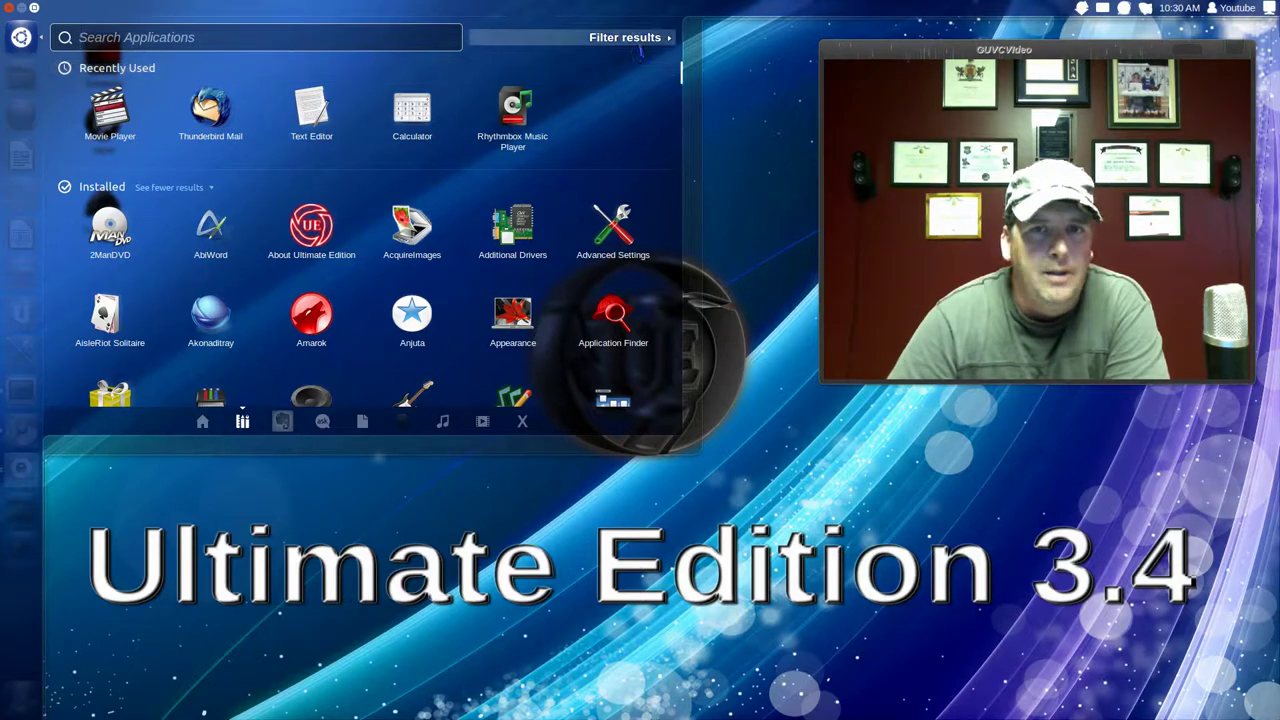
- Expand and collapse the result filters, and browse the installed applications down to the apps available for download
{"action": "left_click", "coordinate": [643, 40]}
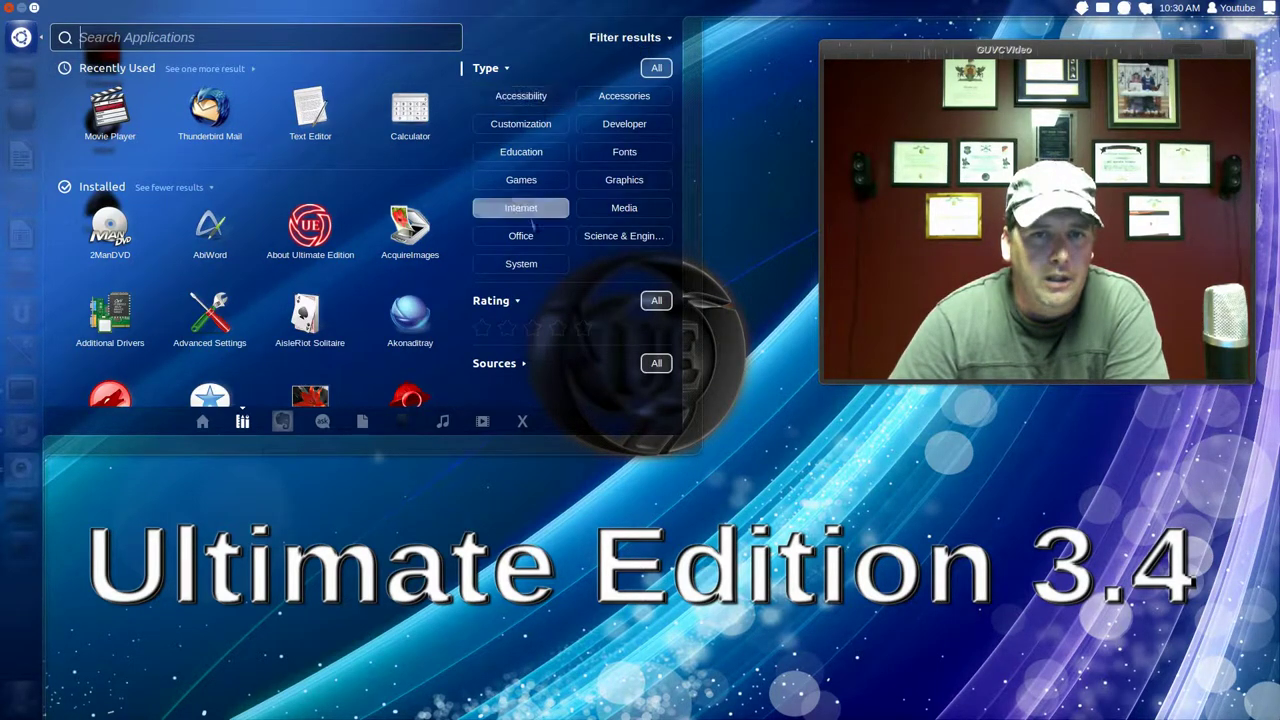
{"action": "left_click", "coordinate": [635, 38]}
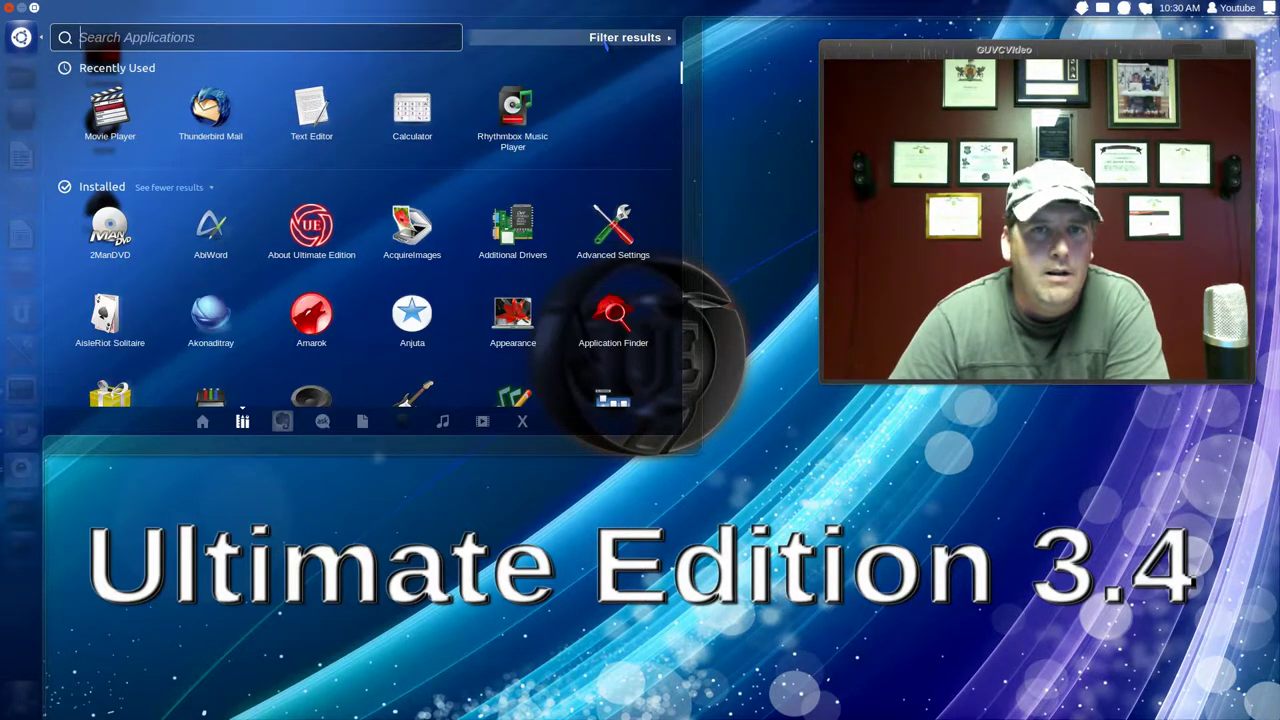
{"action": "scroll", "coordinate": [146, 210], "scroll_direction": "down", "scroll_amount": 8}
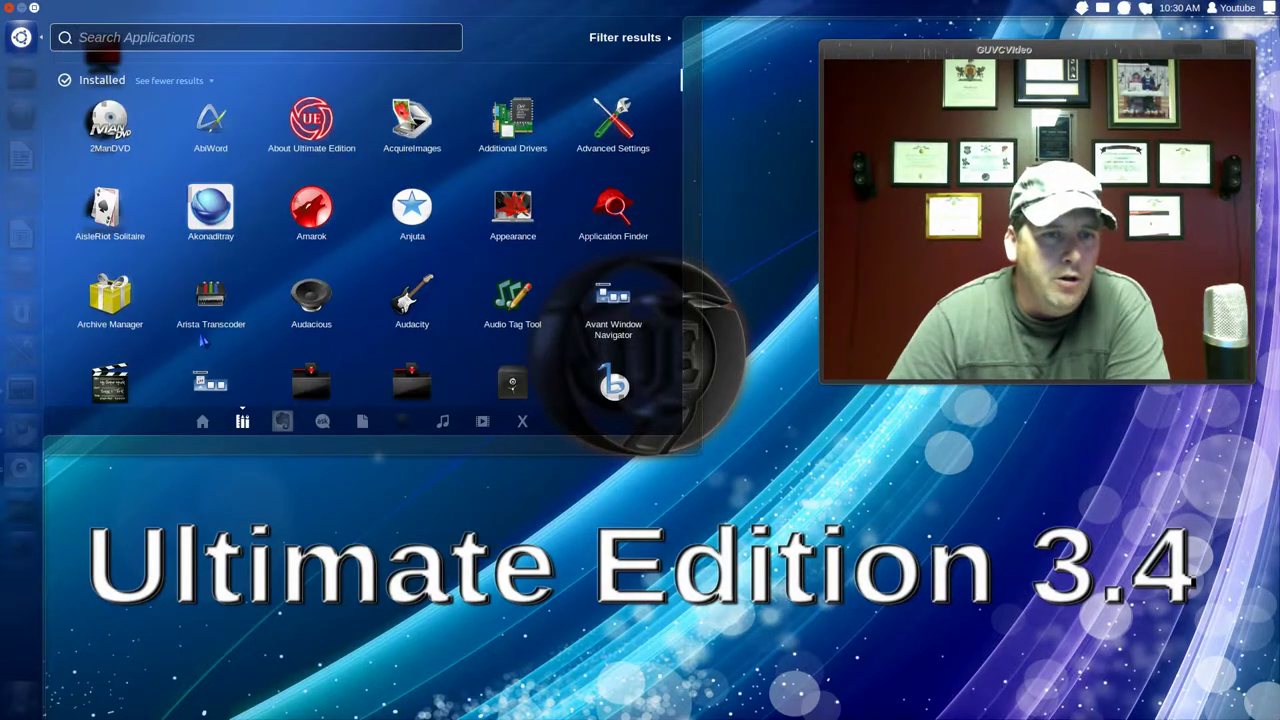
{"action": "scroll", "coordinate": [363, 217], "scroll_direction": "down", "scroll_amount": 2}
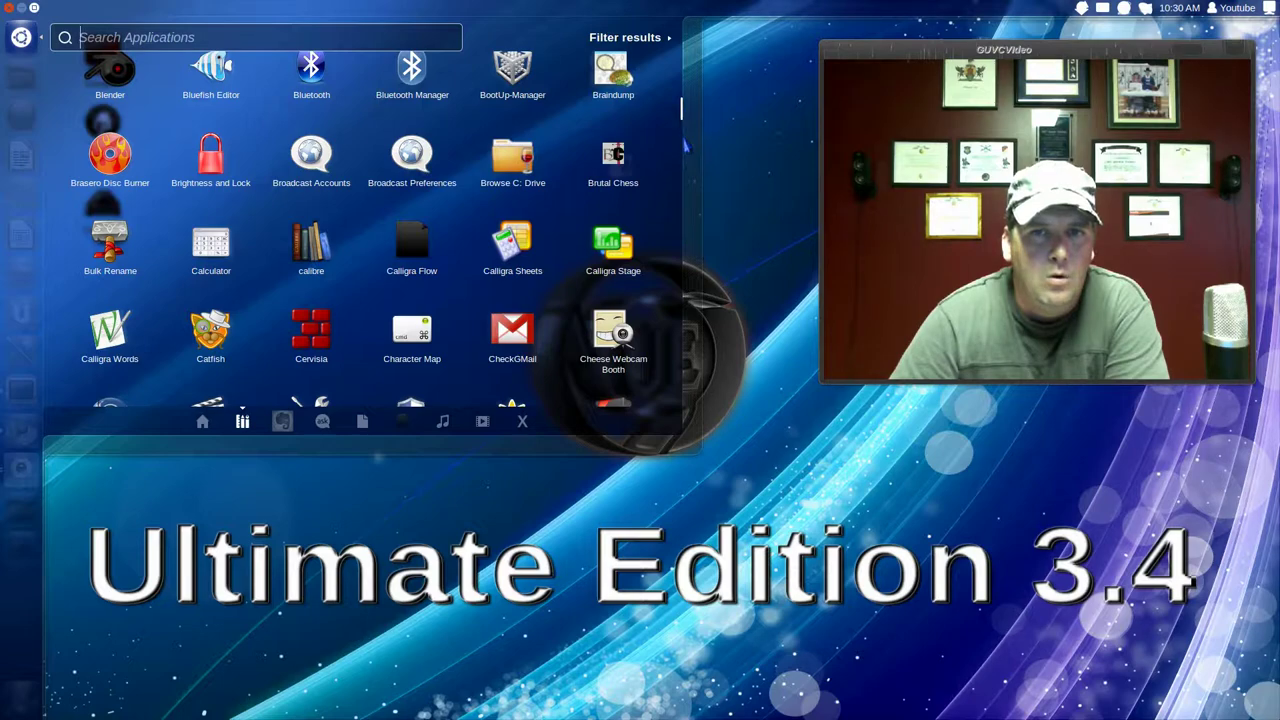
{"action": "left_click_drag", "start_coordinate": [683, 115], "coordinate": [687, 435]}
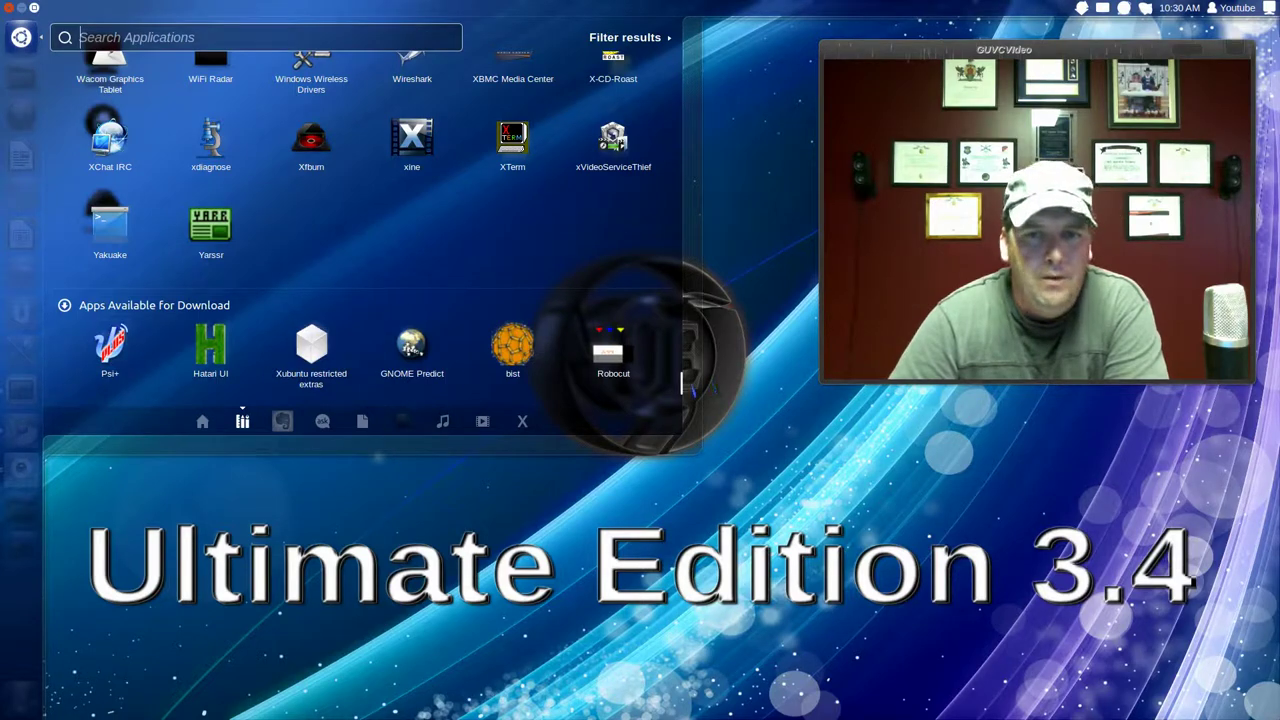
- Return to the start of the applications list and search it for "ban"
{"action": "scroll", "coordinate": [676, 125], "scroll_direction": "up", "scroll_amount": 5}
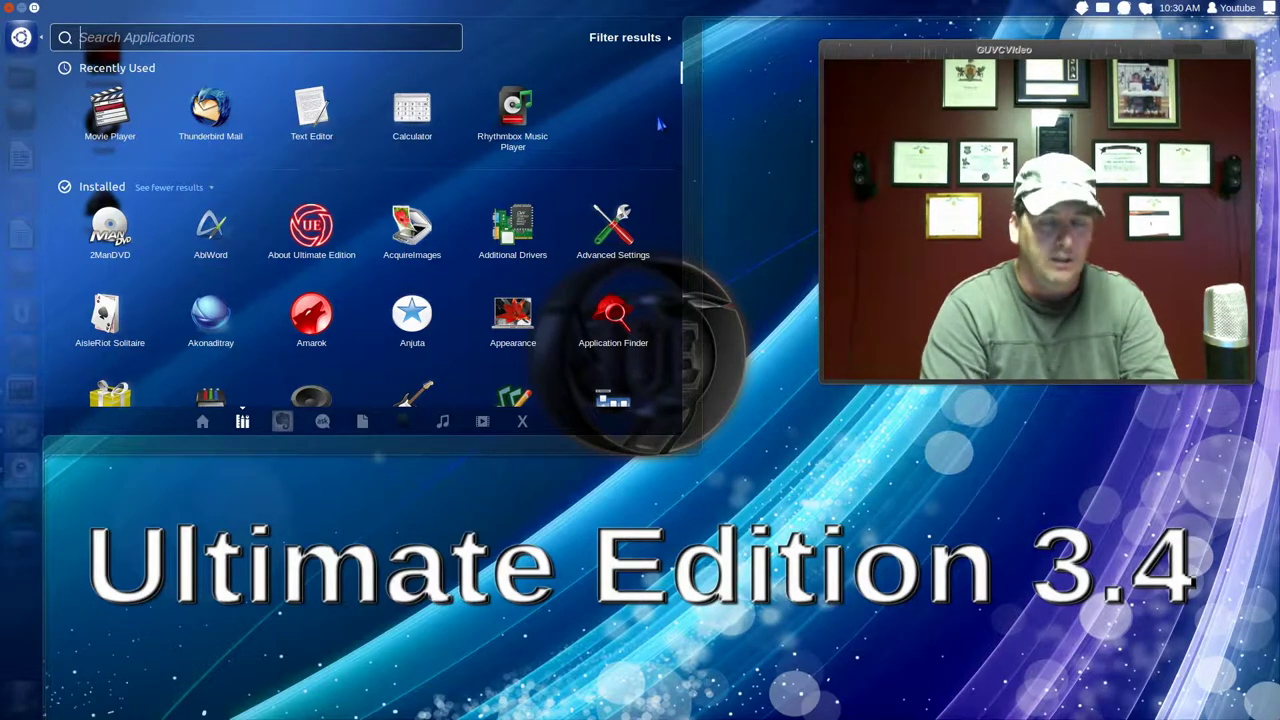
{"action": "type", "text": "ban"}
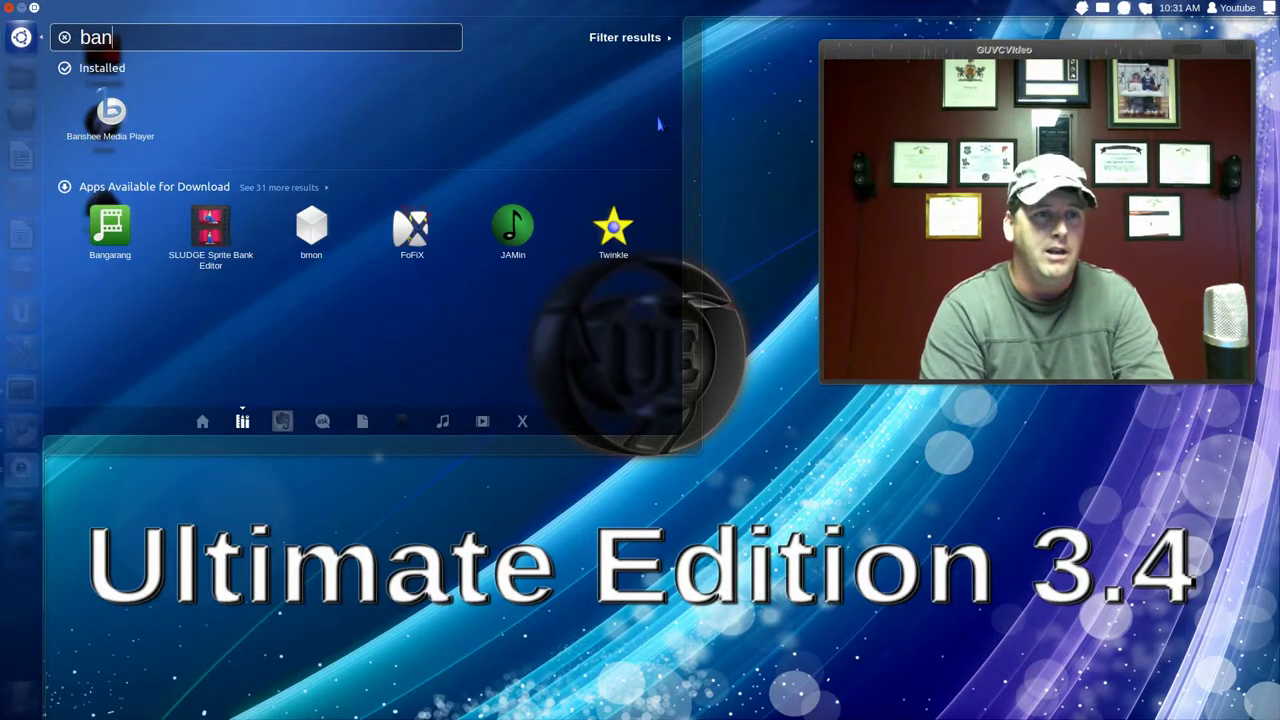
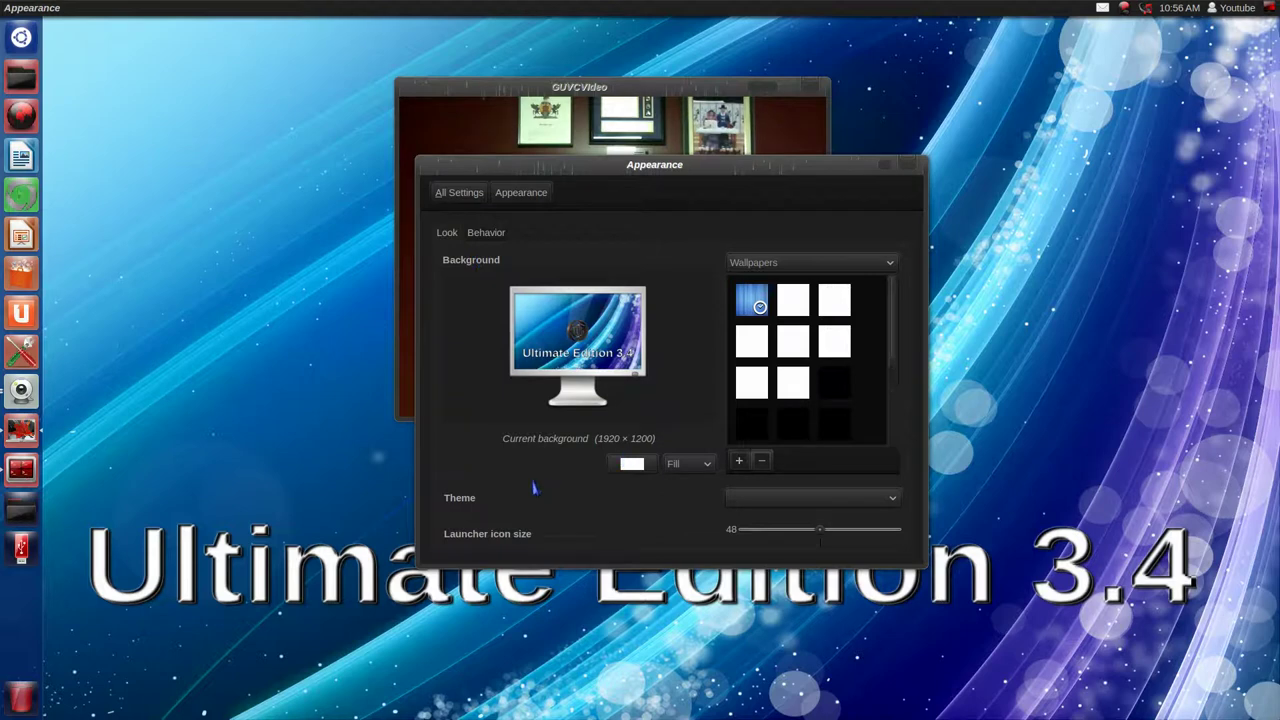
- Switch Launcher auto-hide on and back off in the Appearance behavior settings
{"action": "left_click", "coordinate": [489, 236]}
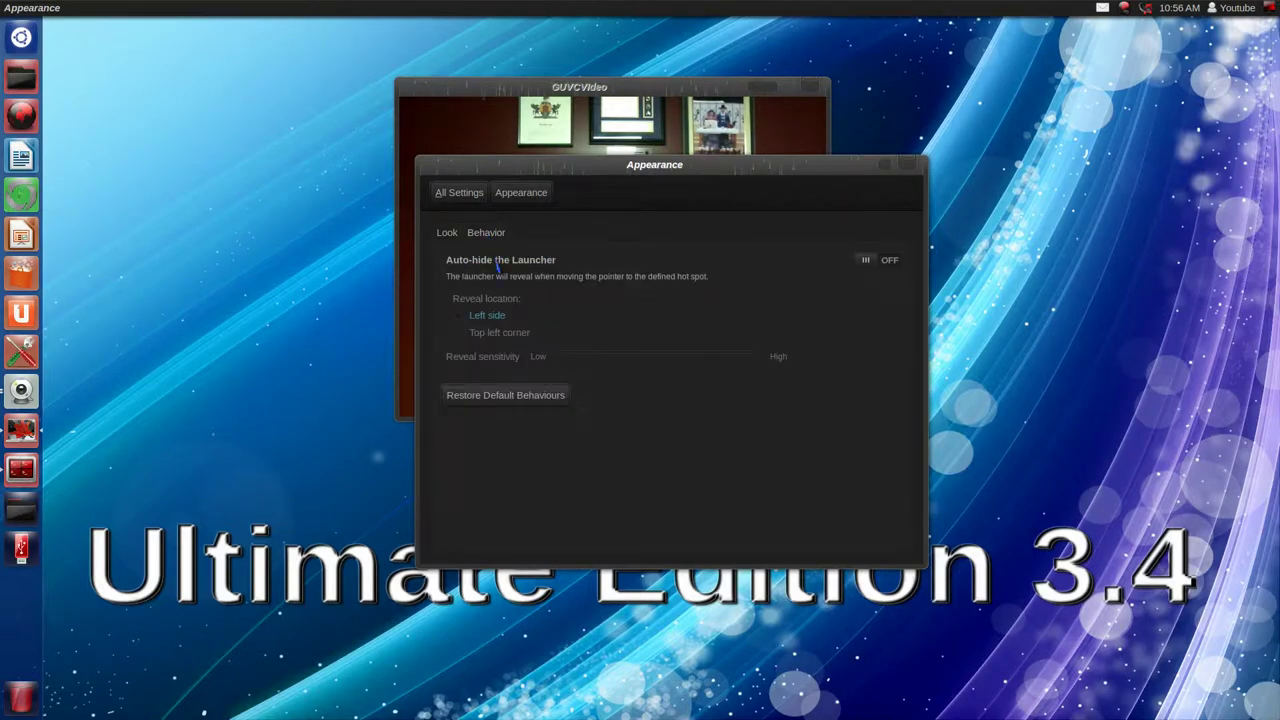
{"action": "left_click", "coordinate": [866, 262]}
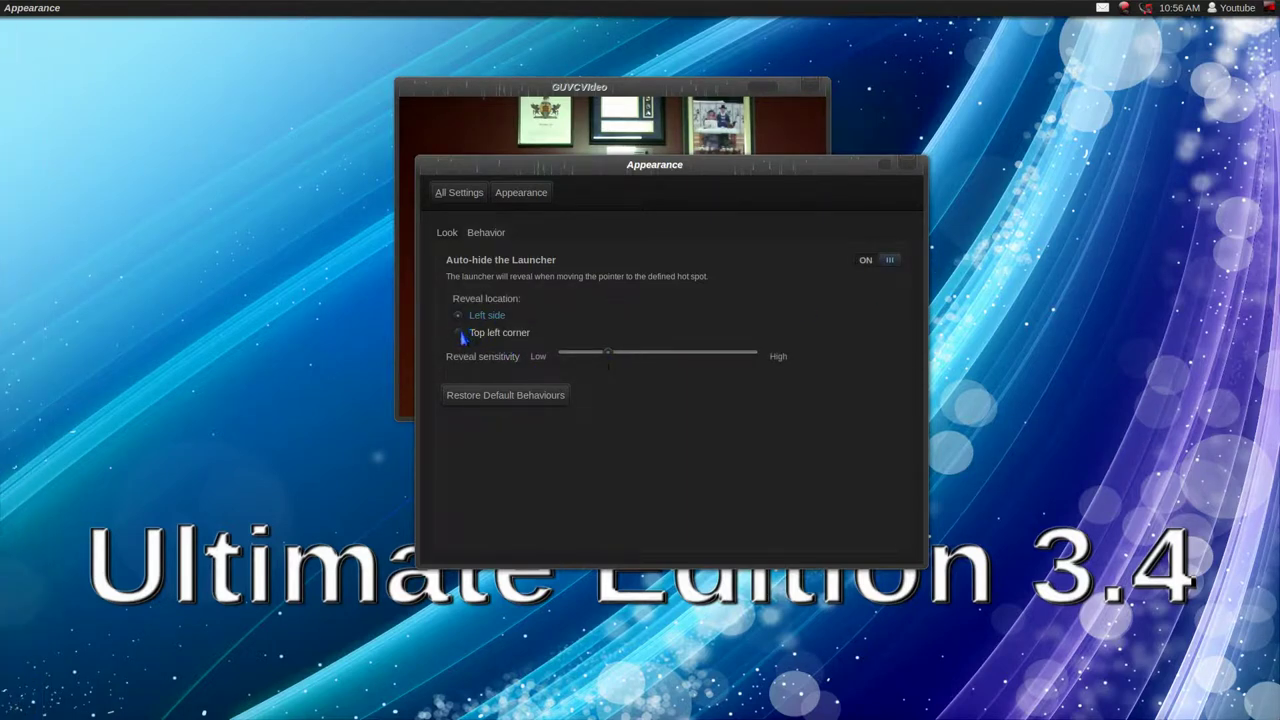
{"action": "left_click", "coordinate": [453, 240]}
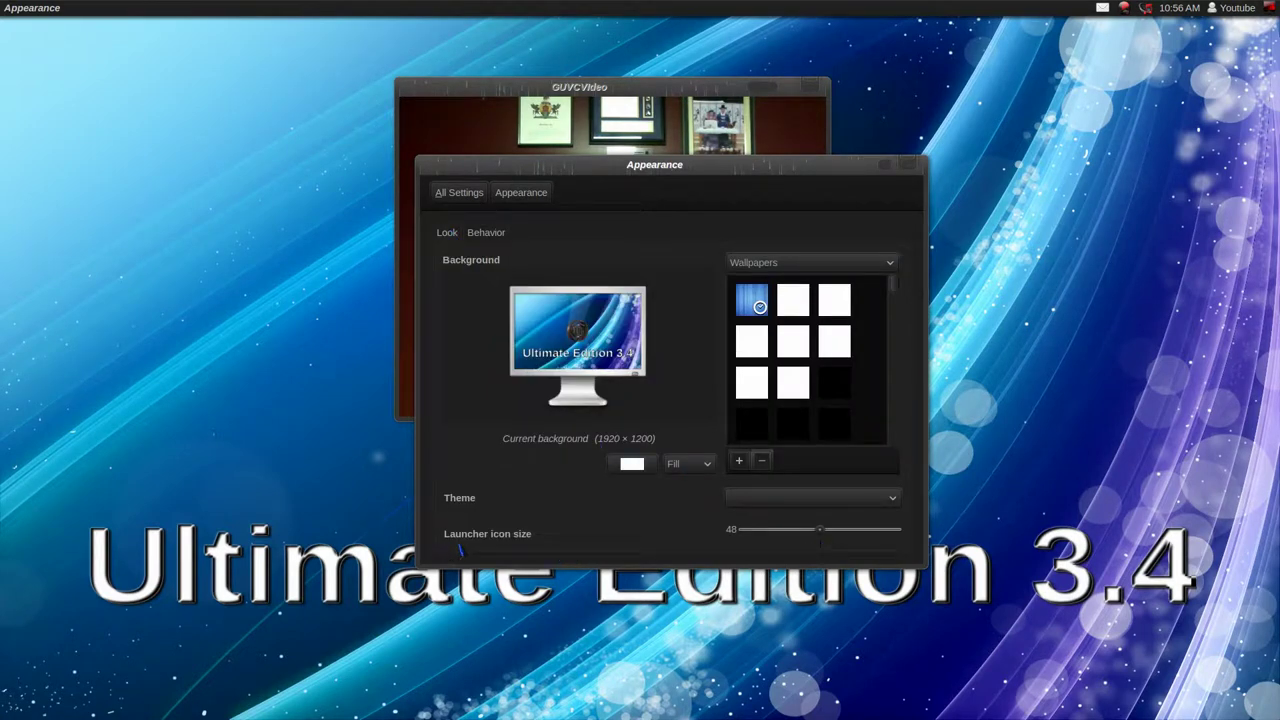
{"action": "left_click", "coordinate": [489, 240]}
{"action": "left_click", "coordinate": [890, 262]}
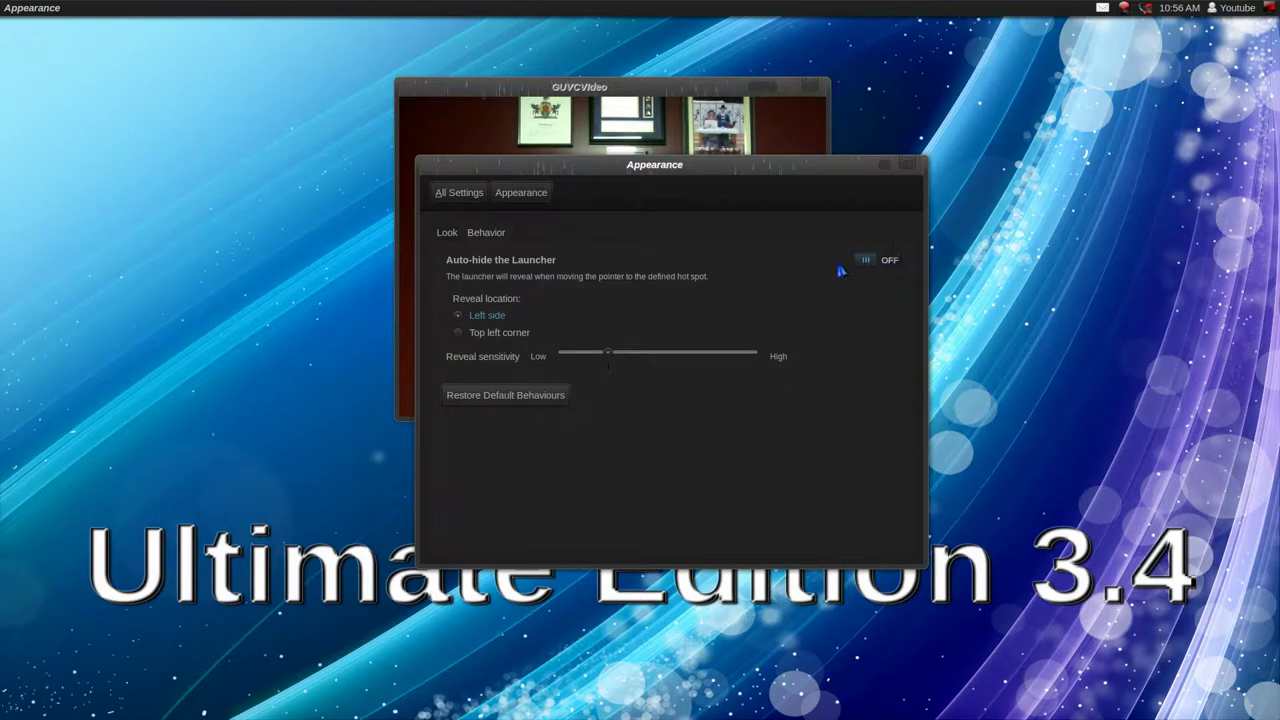
- Set the Launcher icon size to 32 in the Appearance look settings
{"action": "left_click", "coordinate": [448, 238]}
{"action": "left_click_drag", "start_coordinate": [824, 537], "coordinate": [734, 537]}
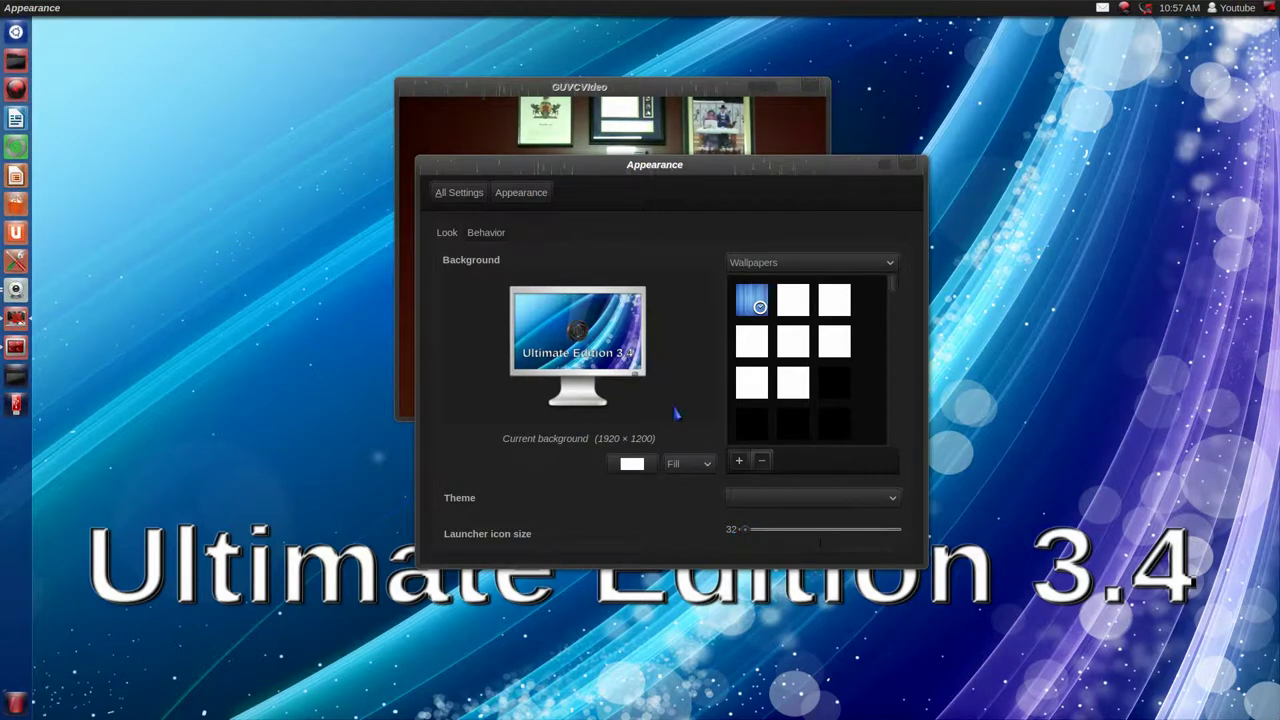
- Turn on auto-hide for the Launcher and close the Appearance settings
{"action": "left_click", "coordinate": [510, 236]}
{"action": "left_click", "coordinate": [876, 262]}
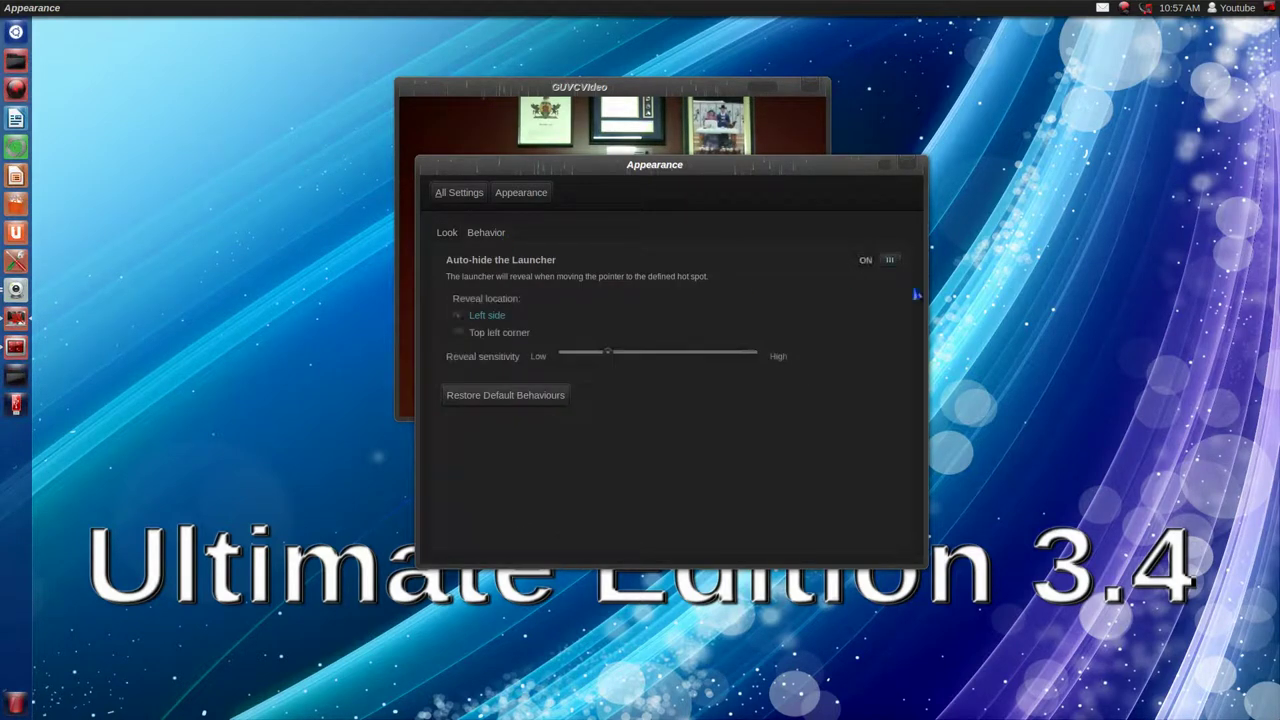
{"action": "left_click", "coordinate": [907, 164]}
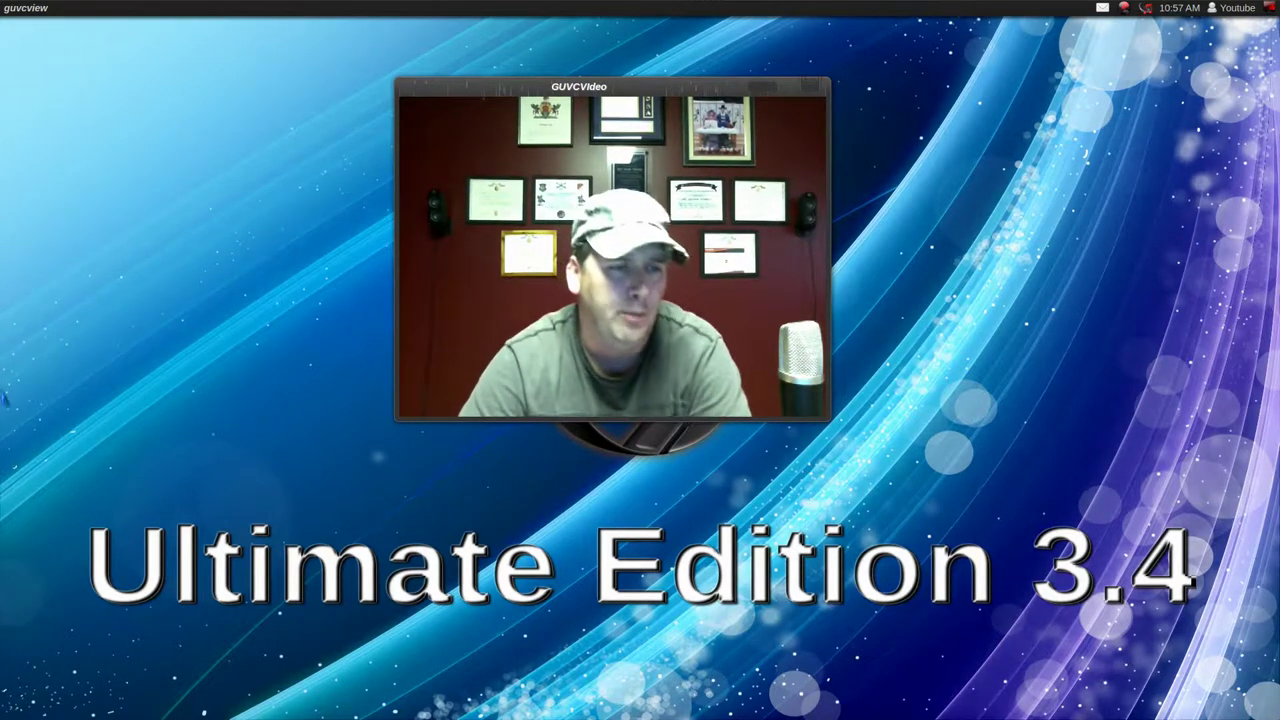
- Test the auto-hidden Launcher by revealing it from the screen edge, and open and dismiss the Dash
{"action": "mouse_move", "coordinate": [3, 370]}
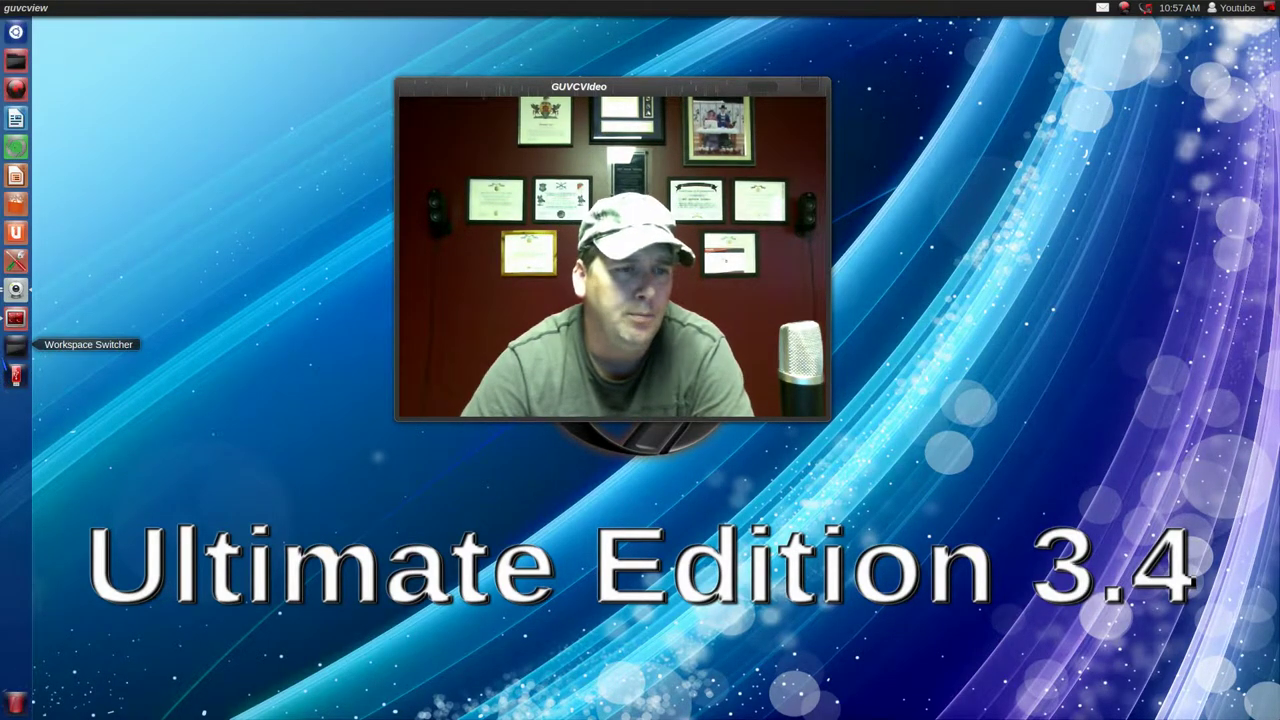
{"action": "left_click", "coordinate": [551, 528]}
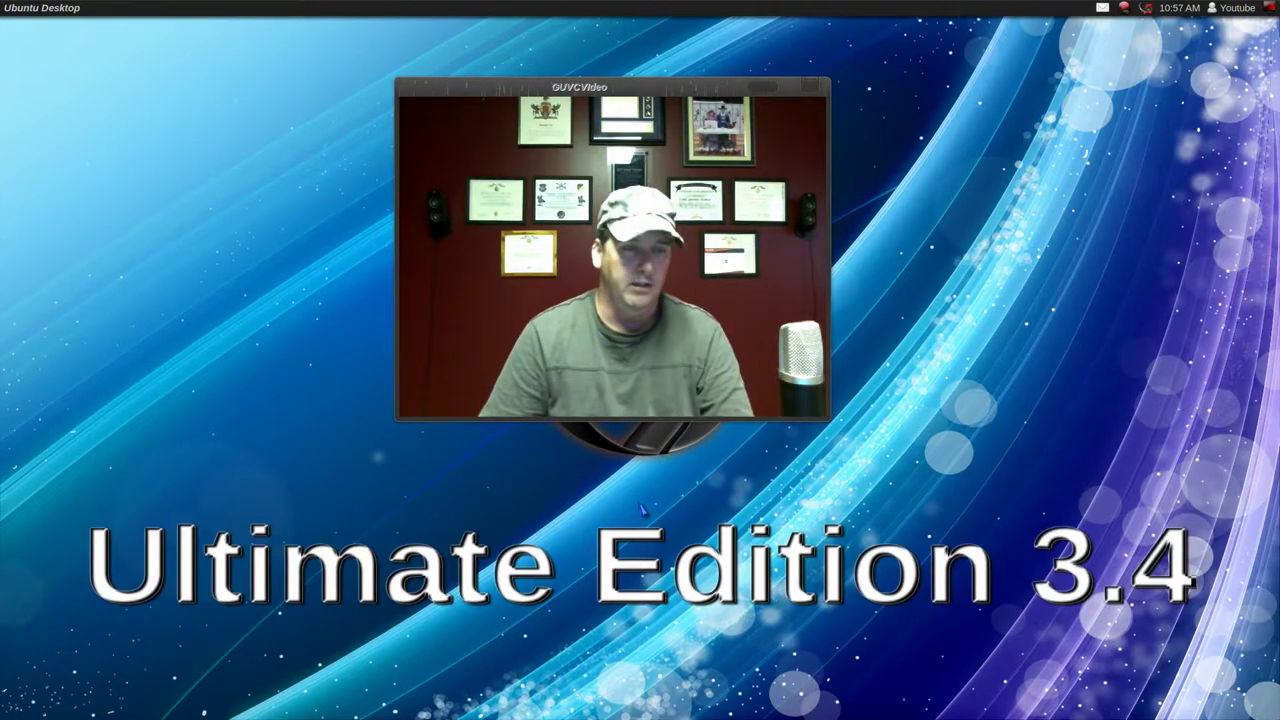
{"action": "key", "text": "super"}
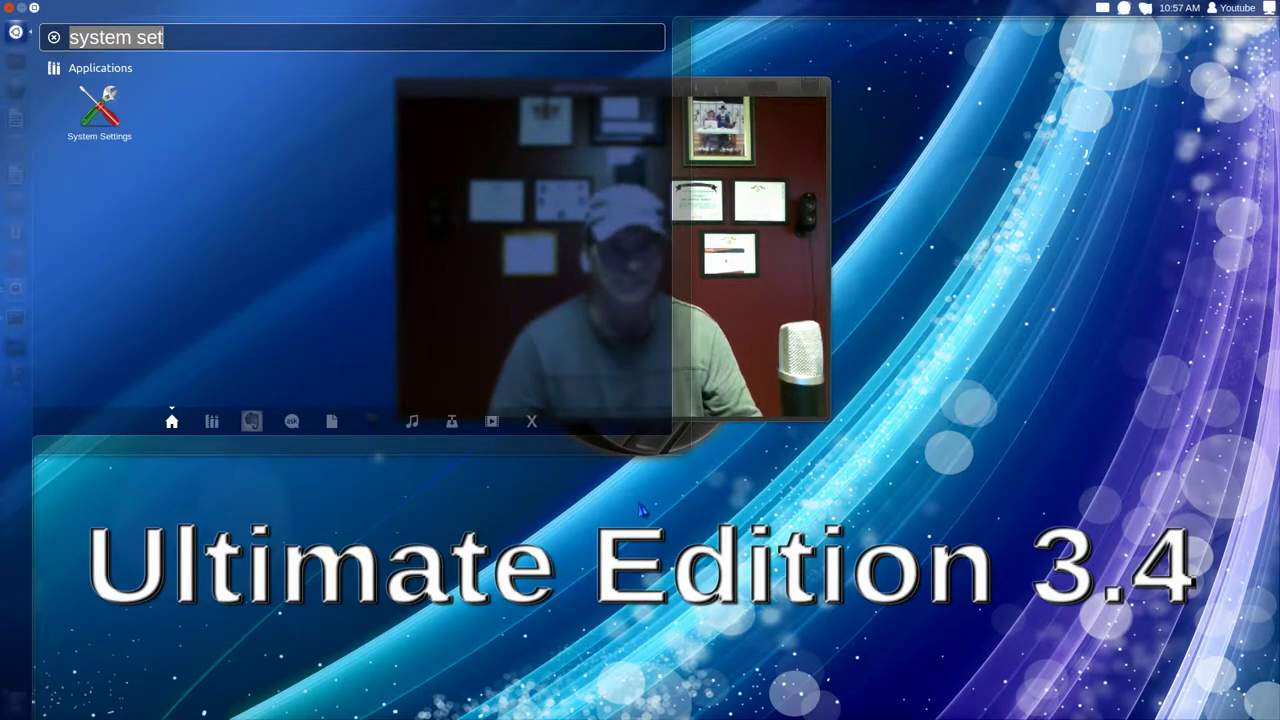
{"action": "key", "text": "Escape"}
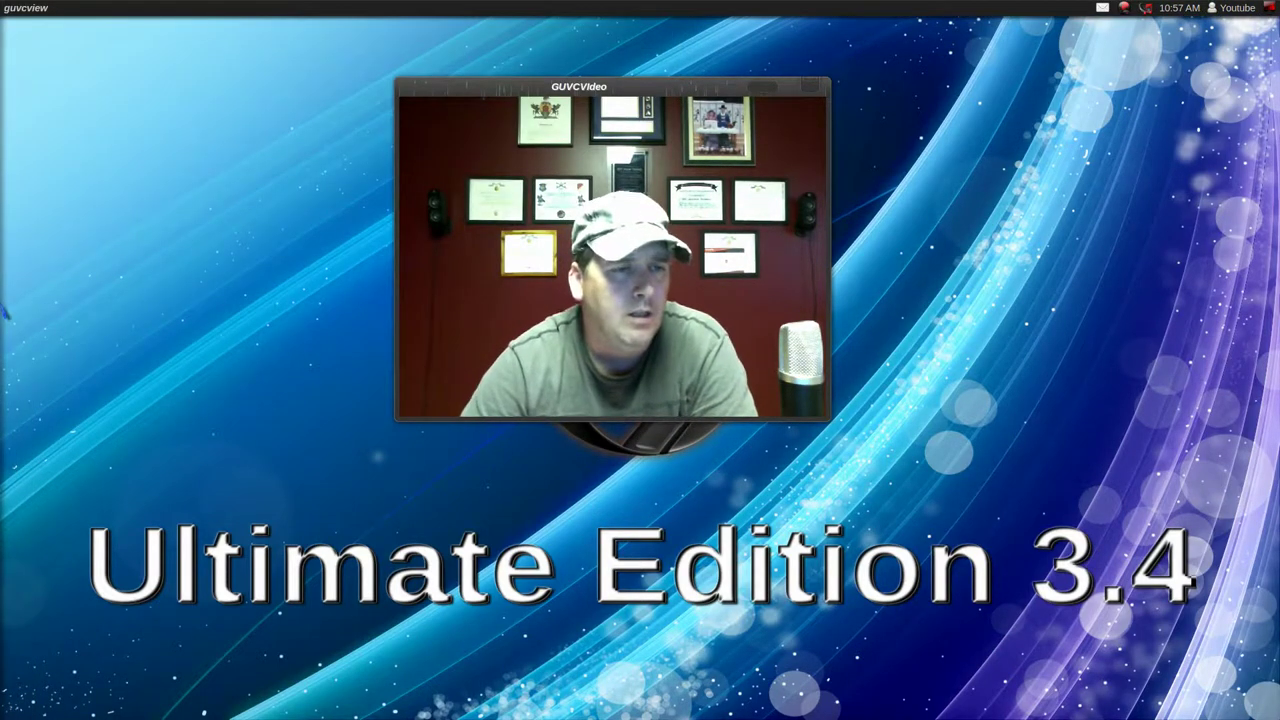
{"action": "mouse_move", "coordinate": [2, 320]}
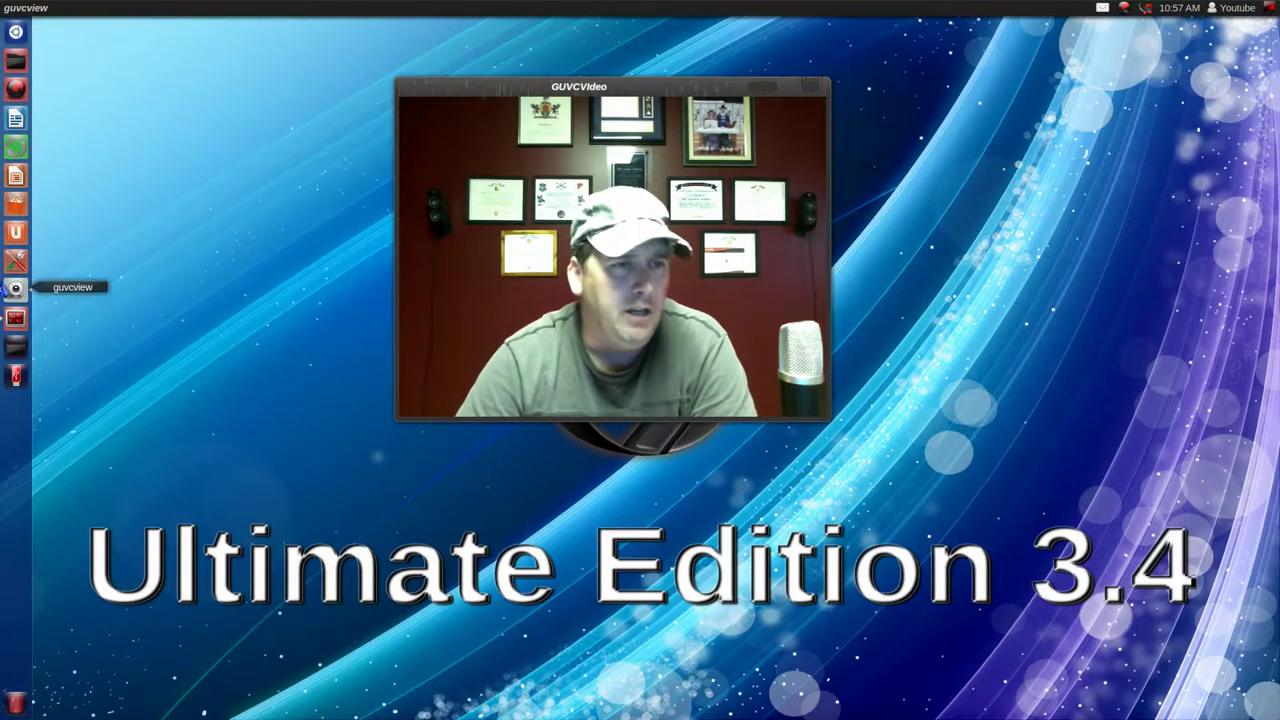
- Unlock LibreOffice Impress from the Launcher
{"action": "right_click", "coordinate": [21, 183]}
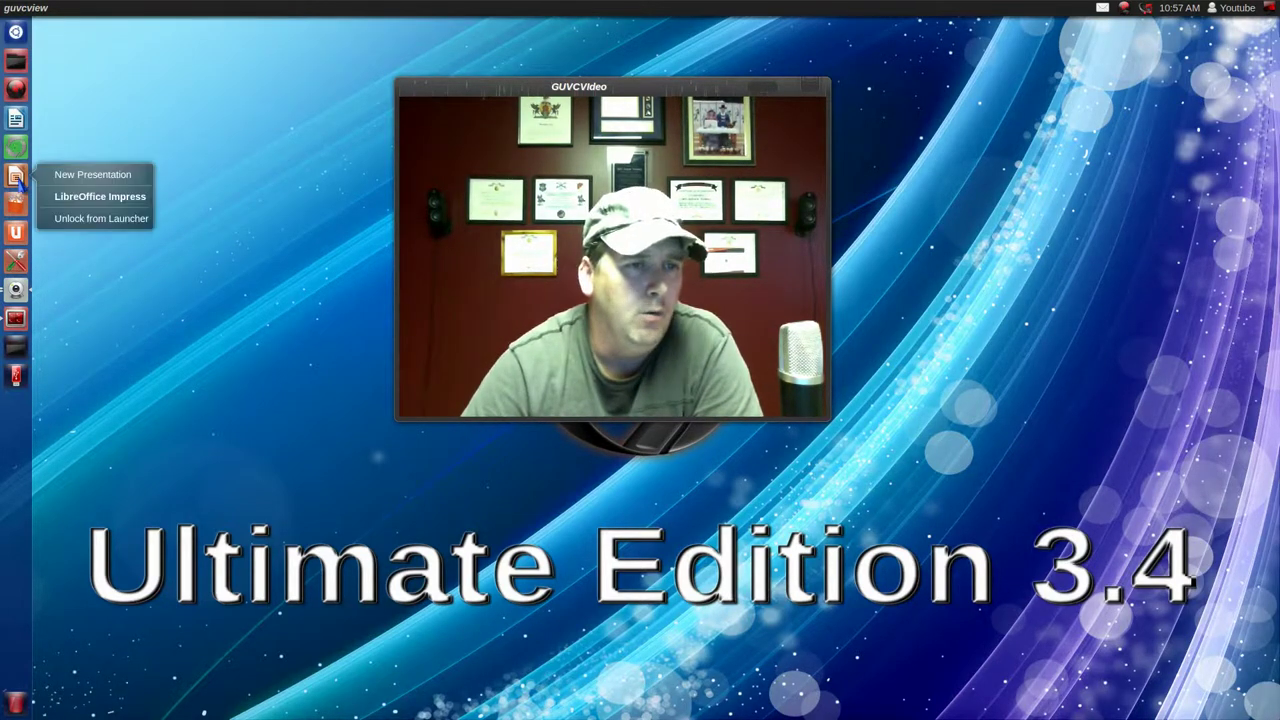
{"action": "left_click", "coordinate": [74, 224]}
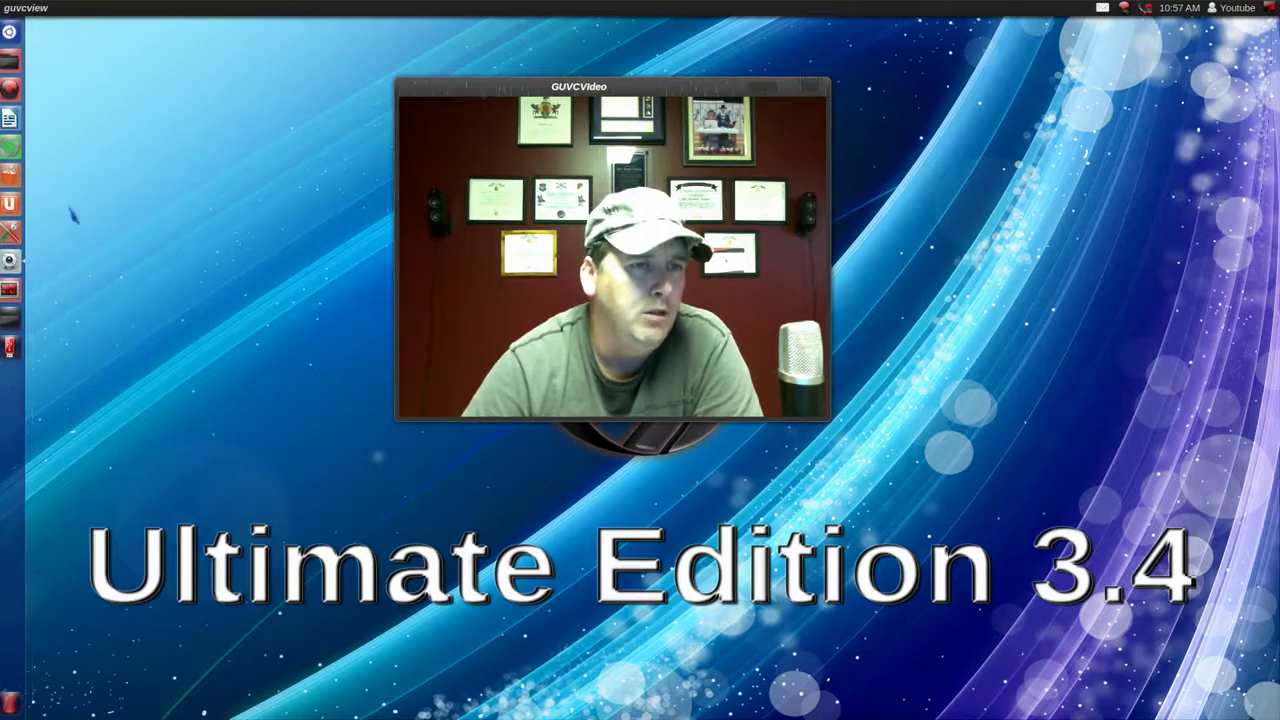
- Open Chromium Web Browser by searching the Dash for "chrom", and lock it to the Launcher
{"action": "key", "text": "super"}
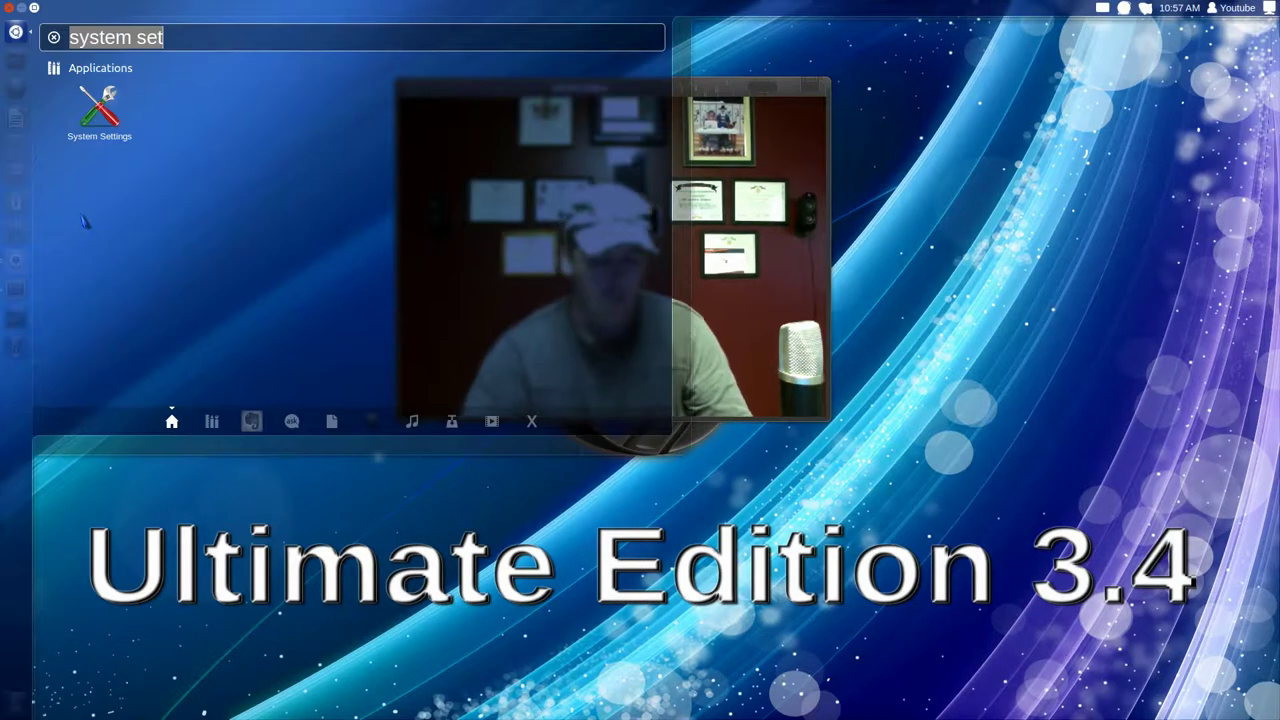
{"action": "type", "text": "chrom"}
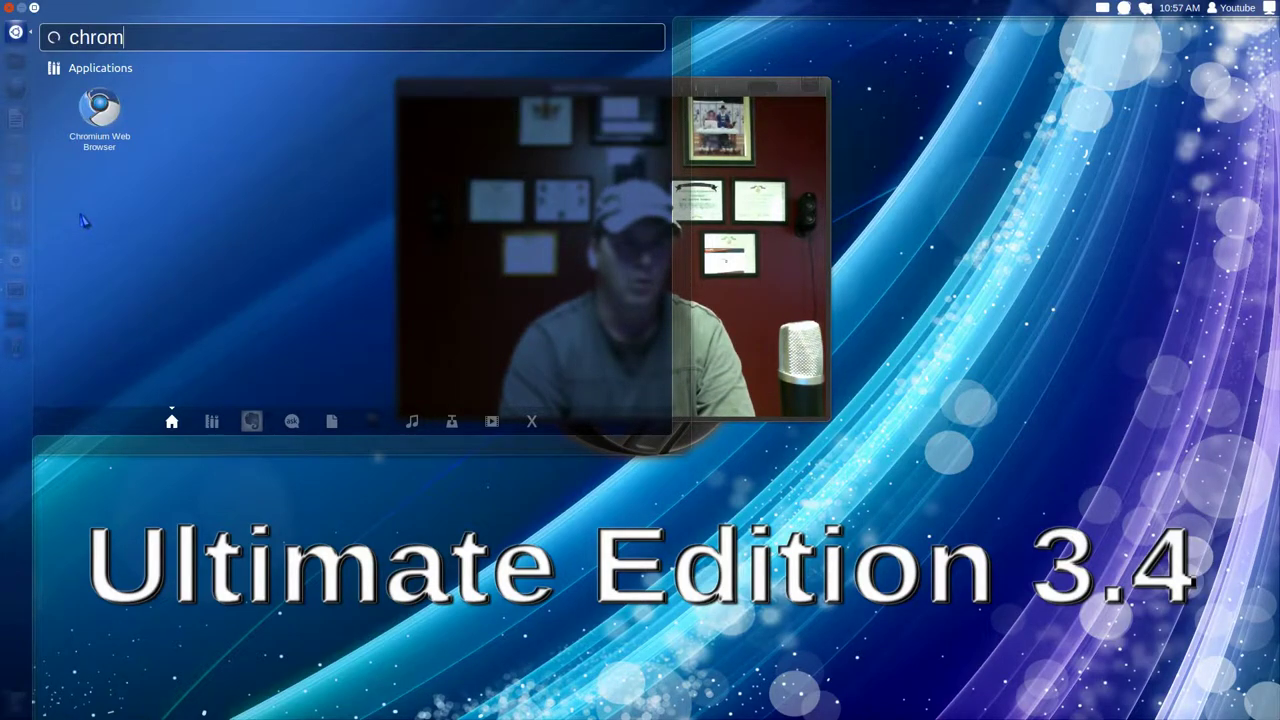
{"action": "key", "text": "Return"}
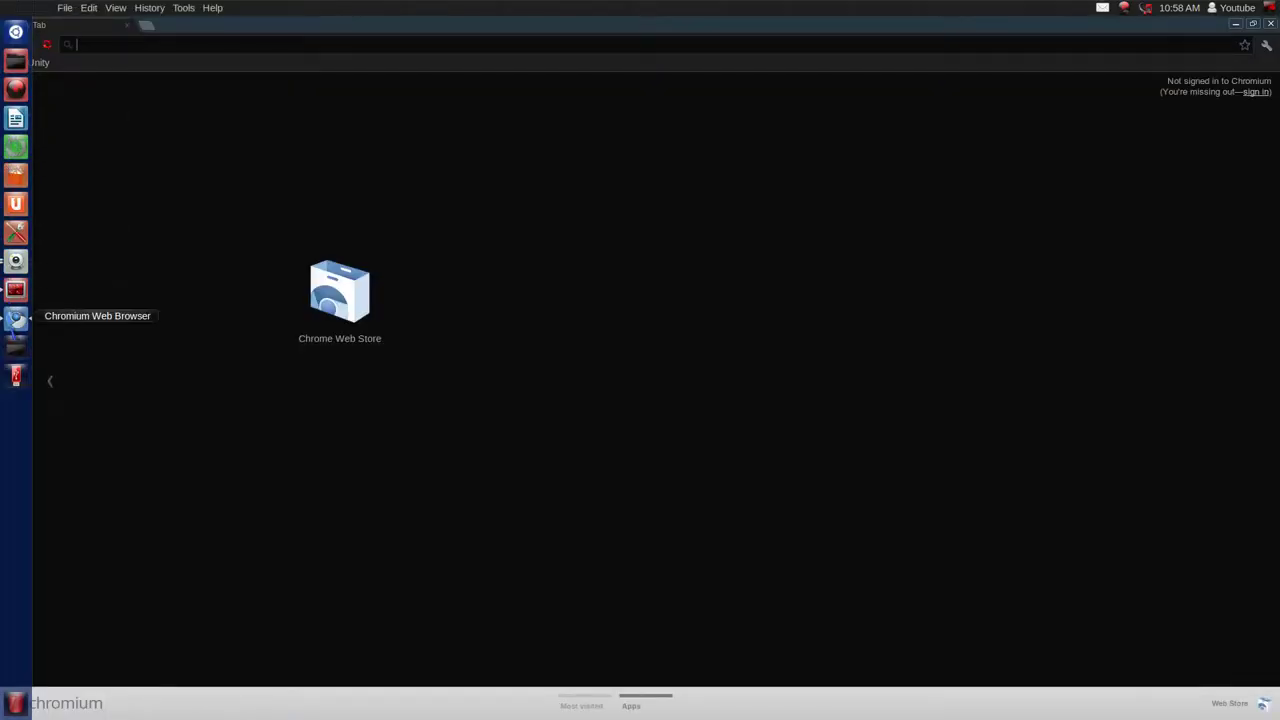
{"action": "right_click", "coordinate": [14, 322]}
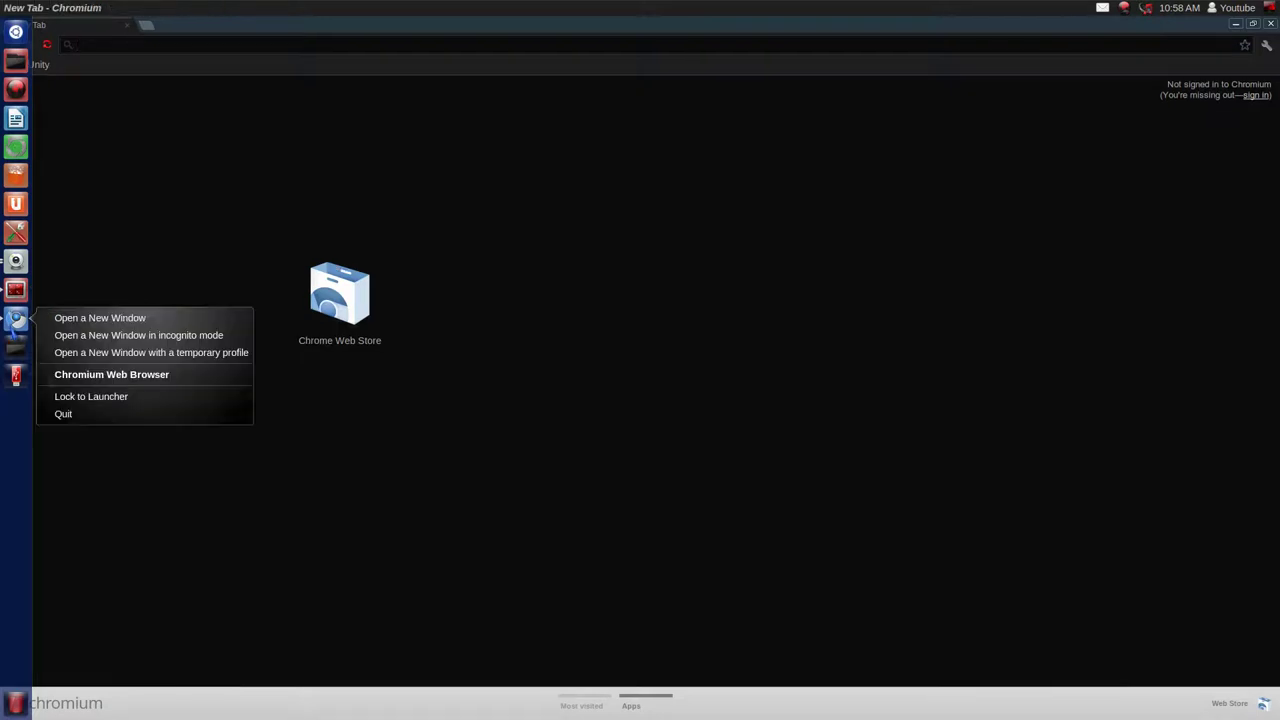
{"action": "left_click", "coordinate": [116, 400]}
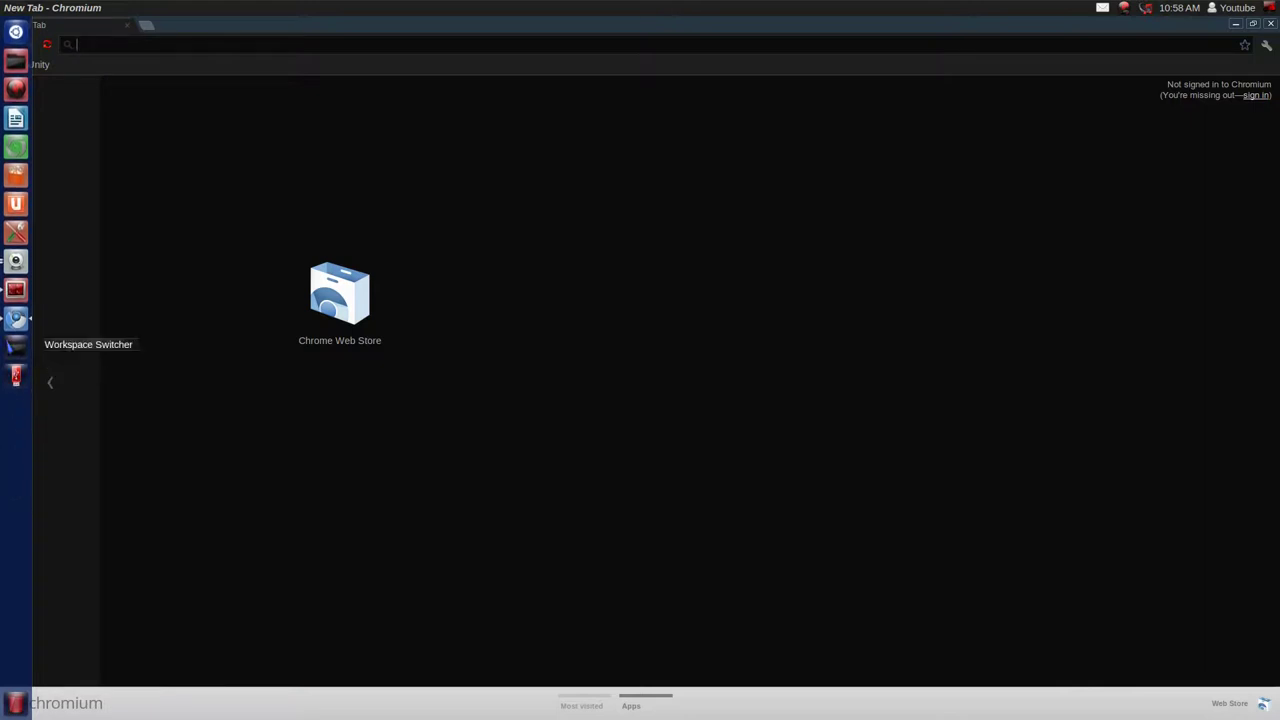
- Unlock Chromium from the Launcher and lock it back again, closing the browser window when done
{"action": "right_click", "coordinate": [17, 319]}
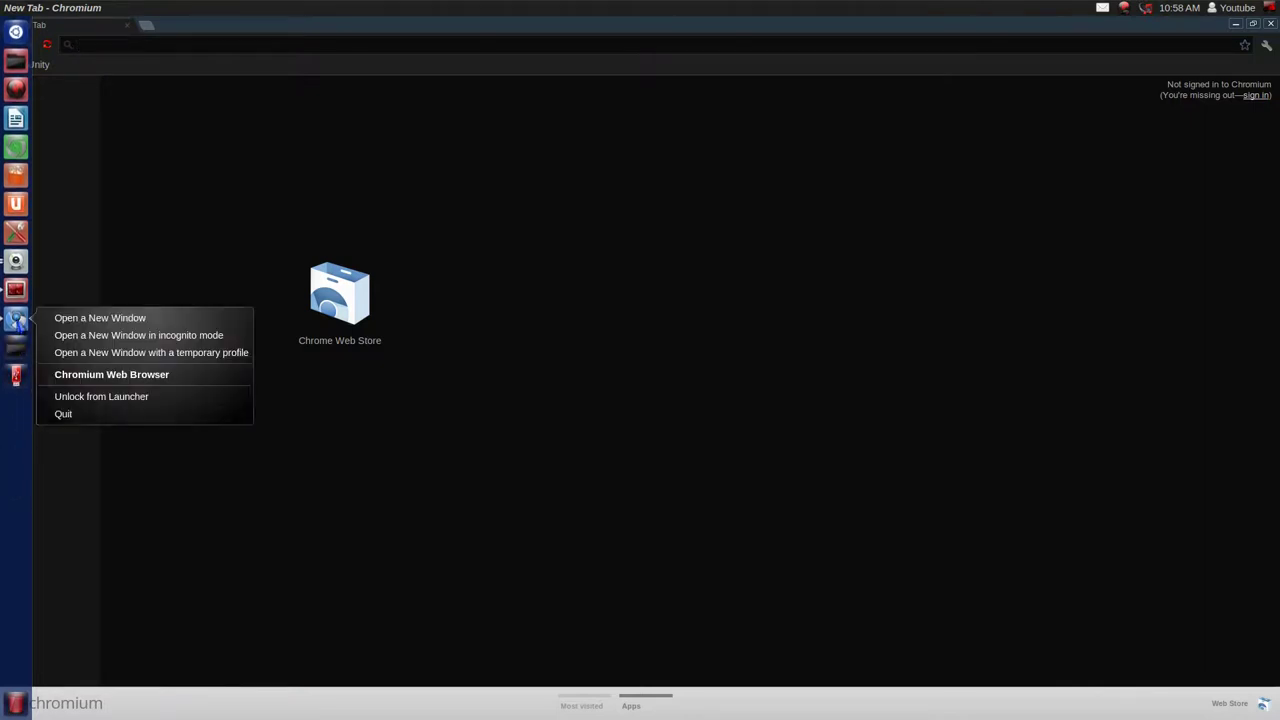
{"action": "left_click", "coordinate": [70, 397]}
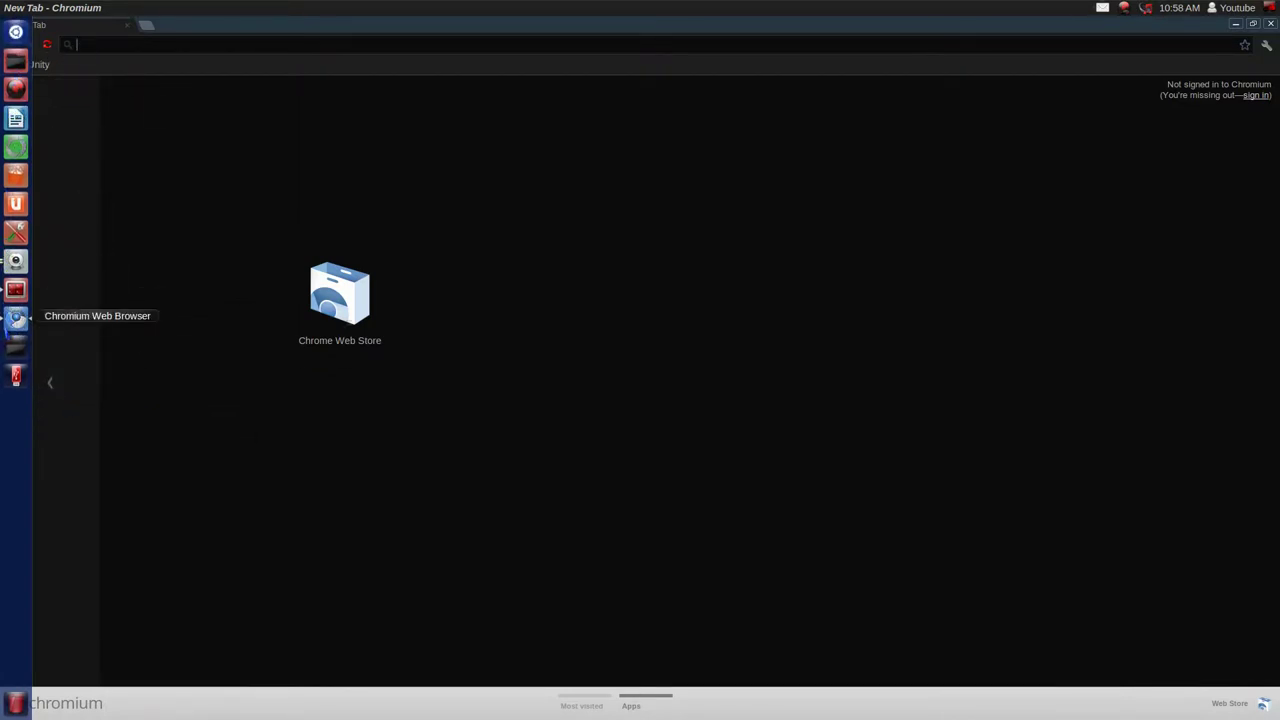
{"action": "right_click", "coordinate": [14, 322]}
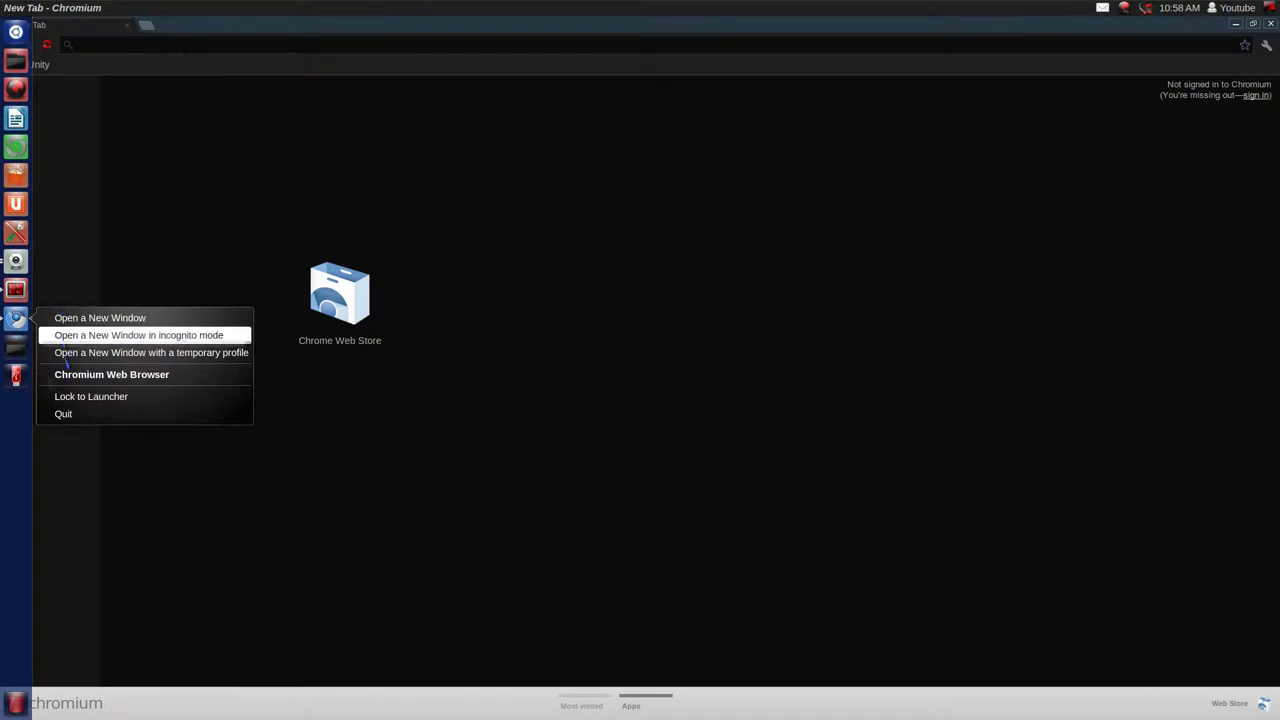
{"action": "left_click", "coordinate": [75, 397]}
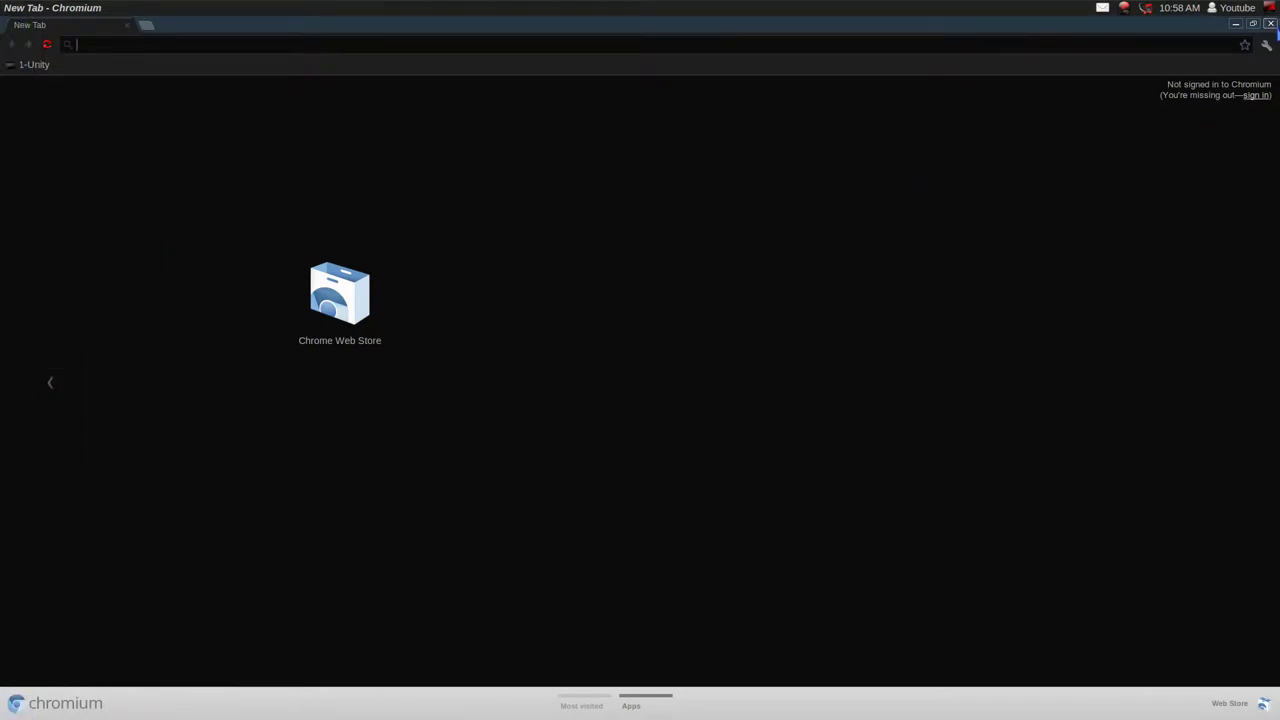
{"action": "left_click", "coordinate": [1270, 23]}
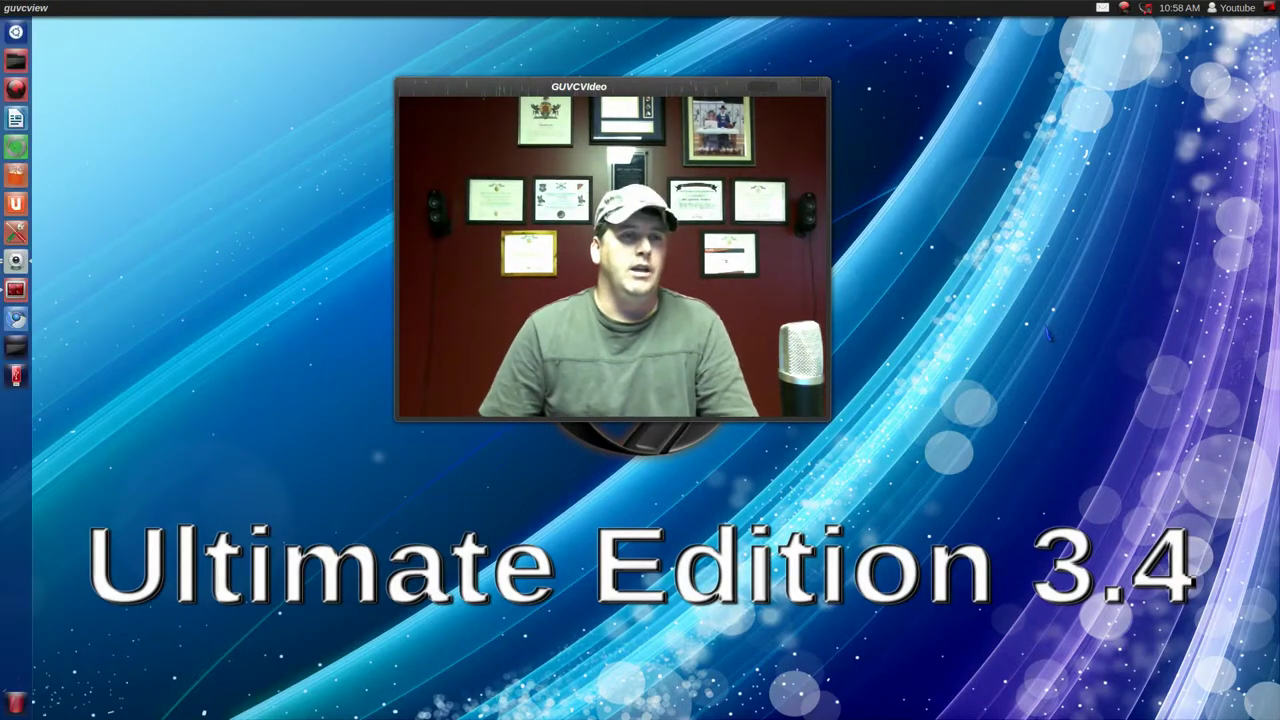
- Display the Unity keyboard shortcuts overlay and dismiss it
{"action": "key", "text": "super"}
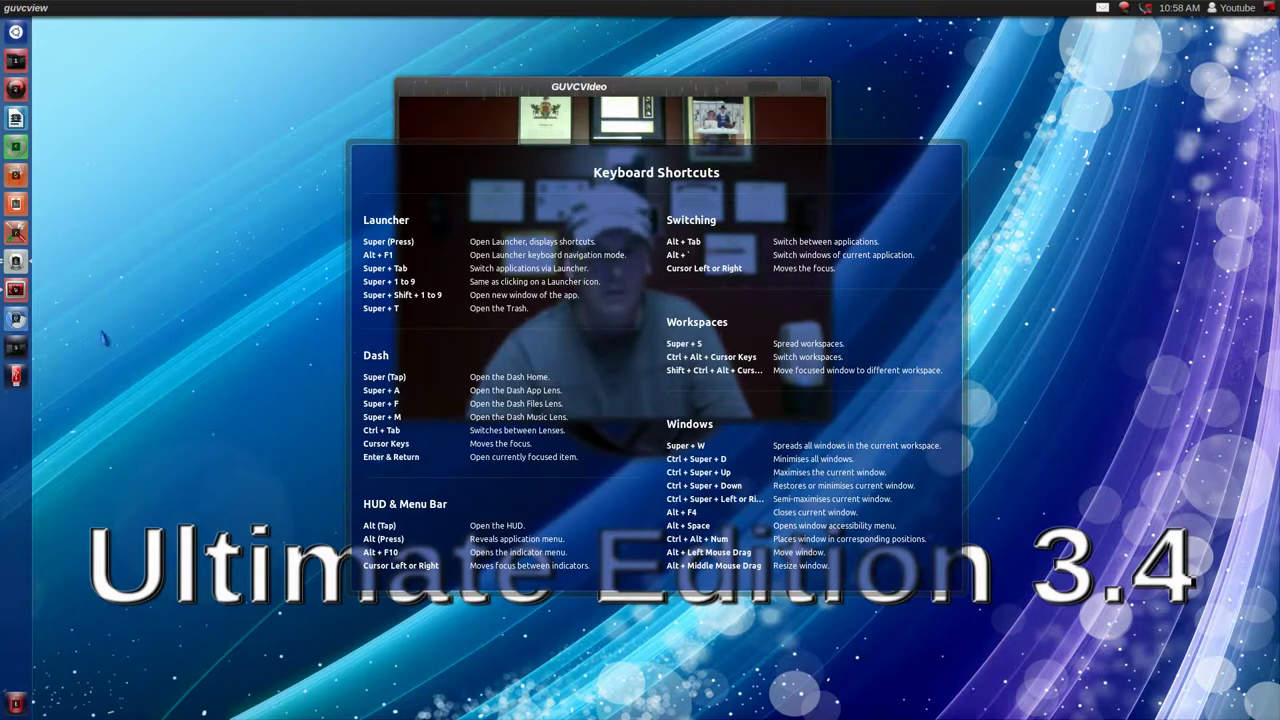
{"action": "key", "text": "super"}
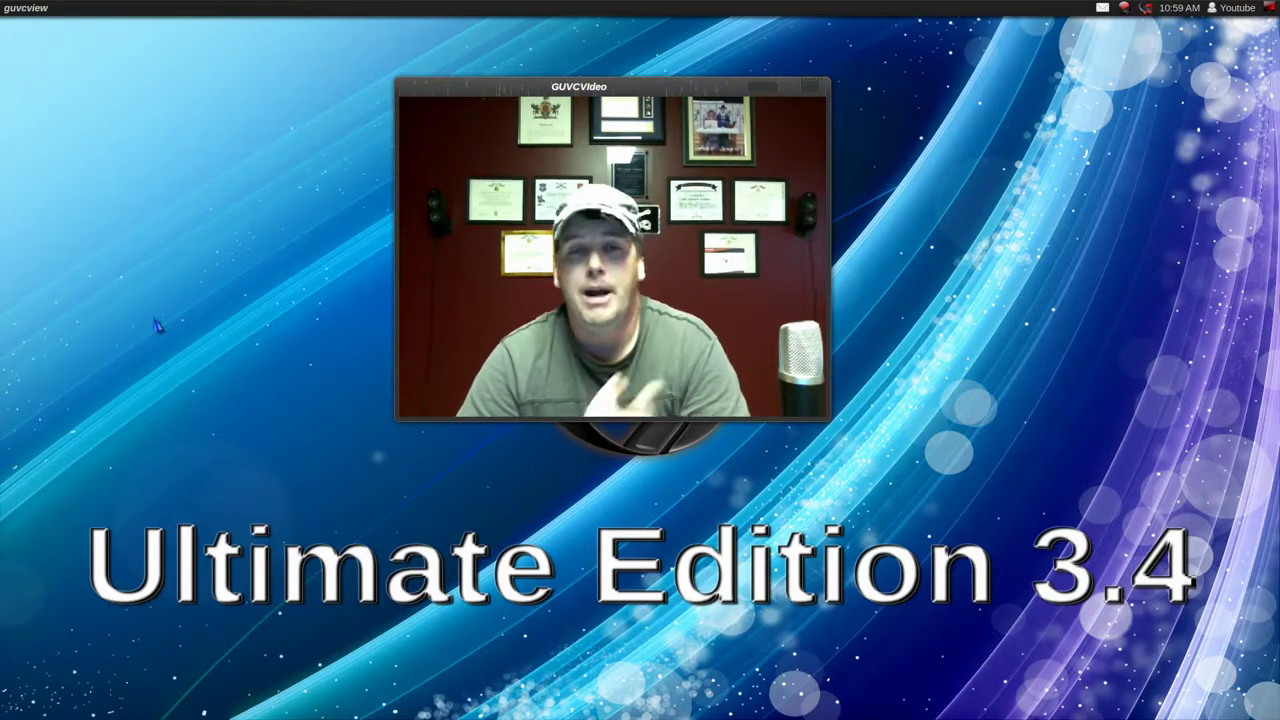
- In Ubuntu Software Center, examine the gnome-panel package's details and add-ons, and close the window
{"action": "mouse_move", "coordinate": [5, 345]}
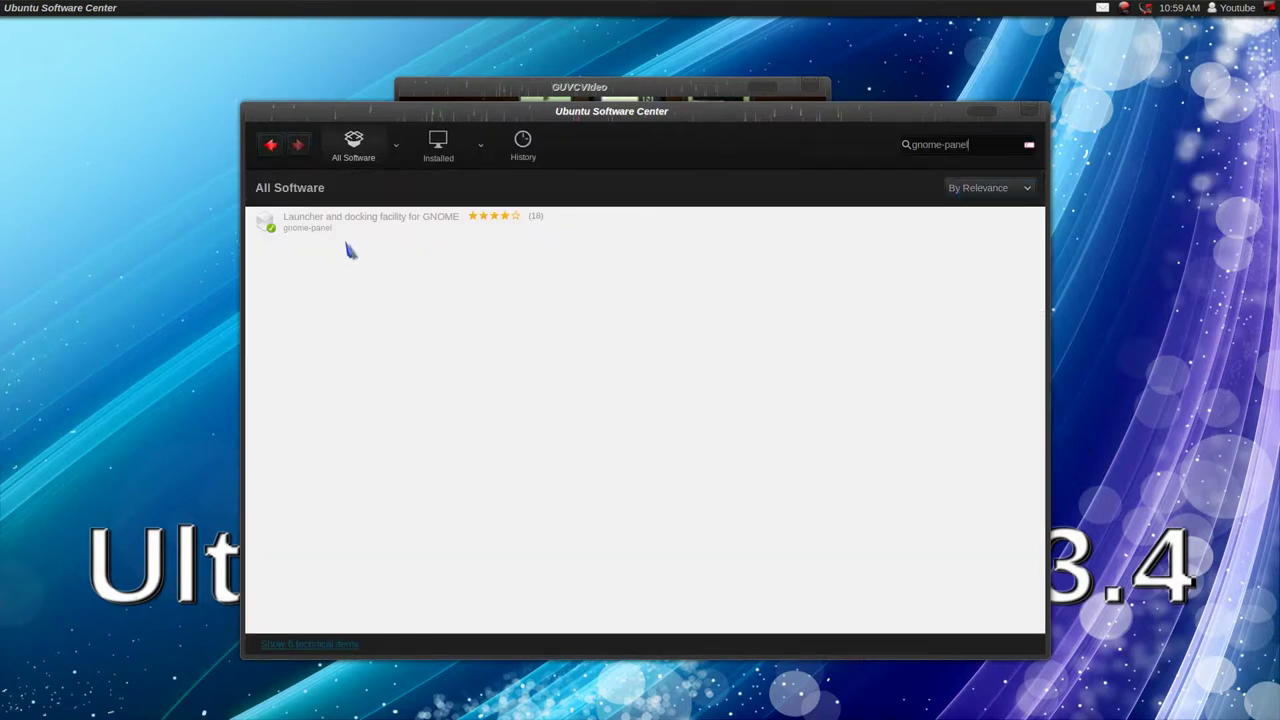
{"action": "left_click", "coordinate": [348, 225]}
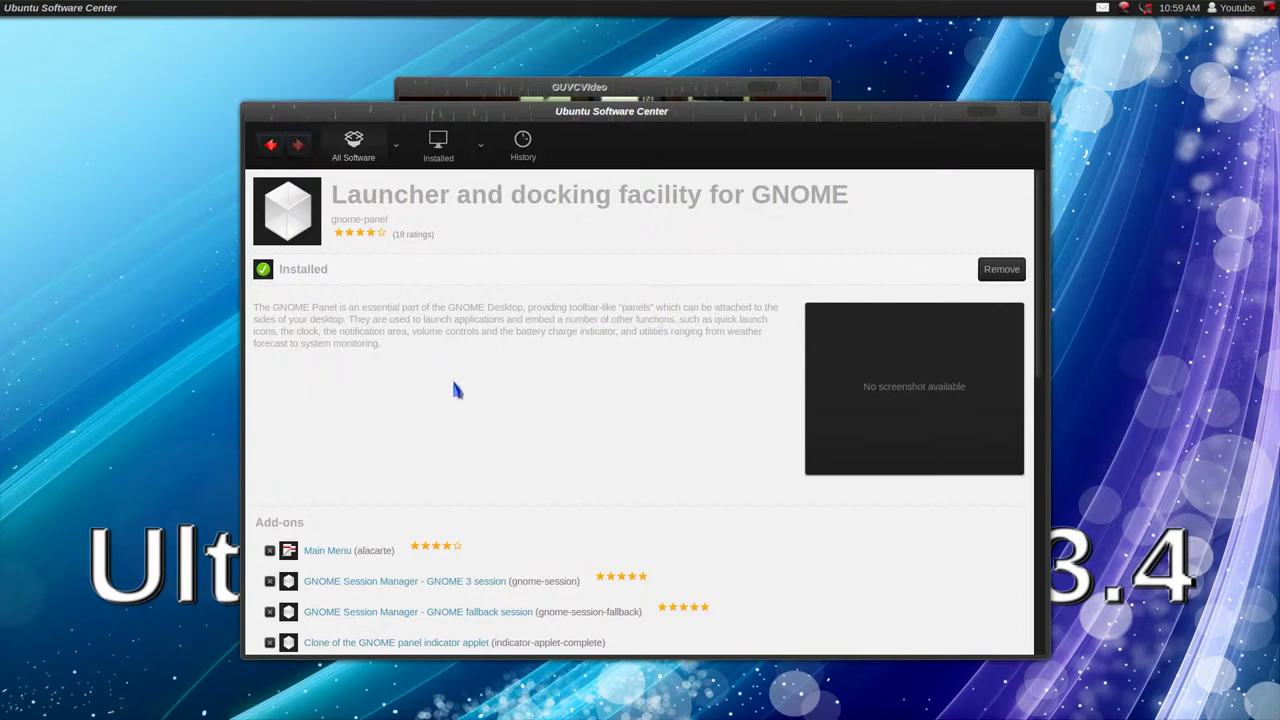
{"action": "mouse_move", "coordinate": [108, 22]}
{"action": "scroll", "coordinate": [640, 388], "scroll_direction": "down", "scroll_amount": 3}
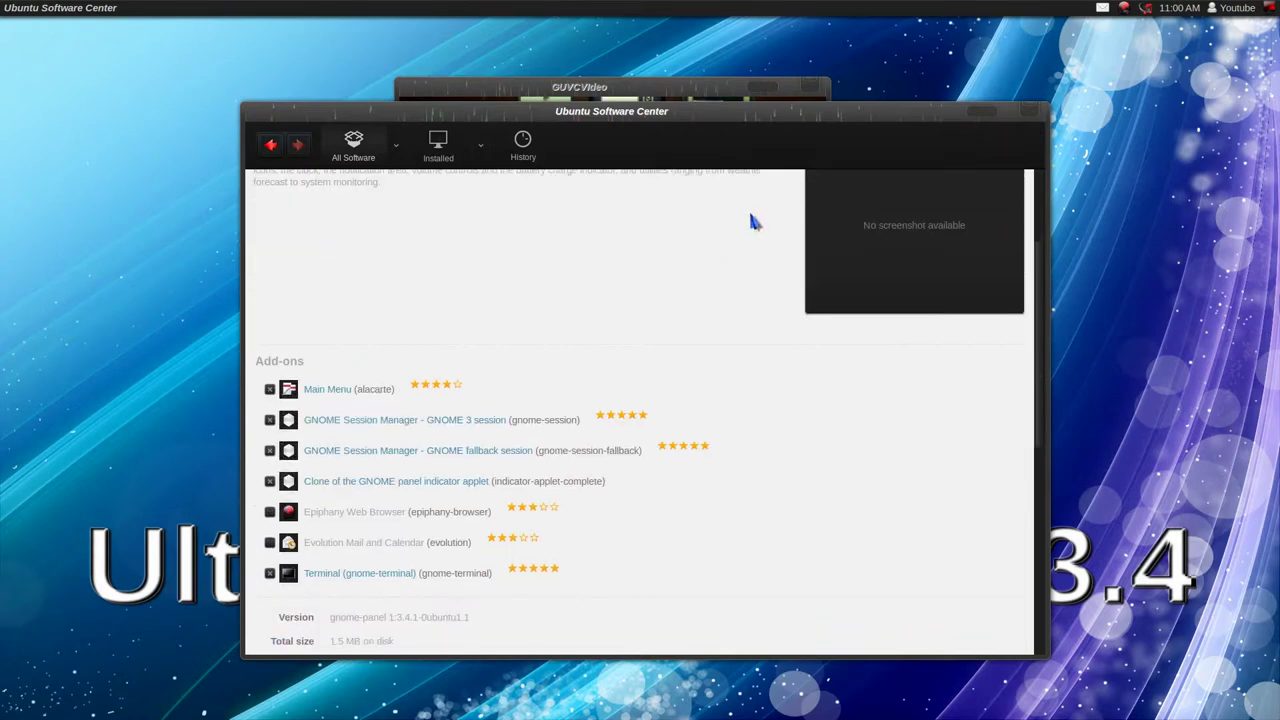
{"action": "left_click", "coordinate": [1029, 113]}
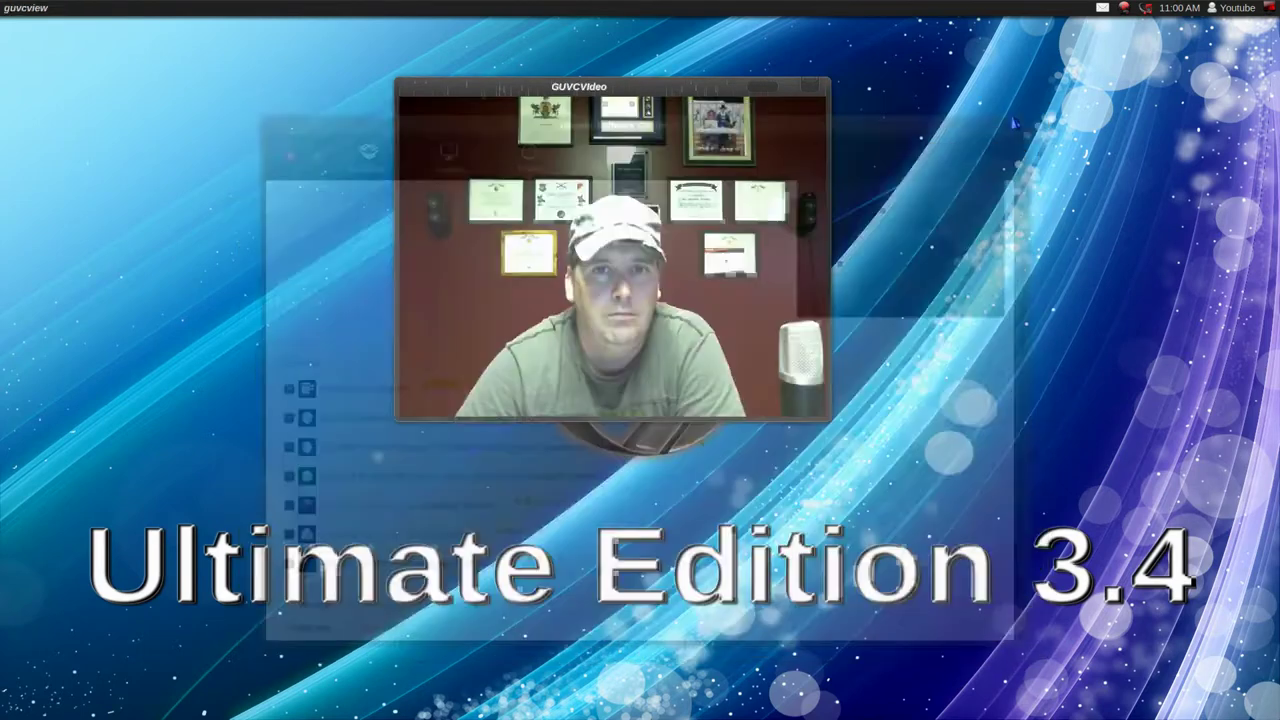